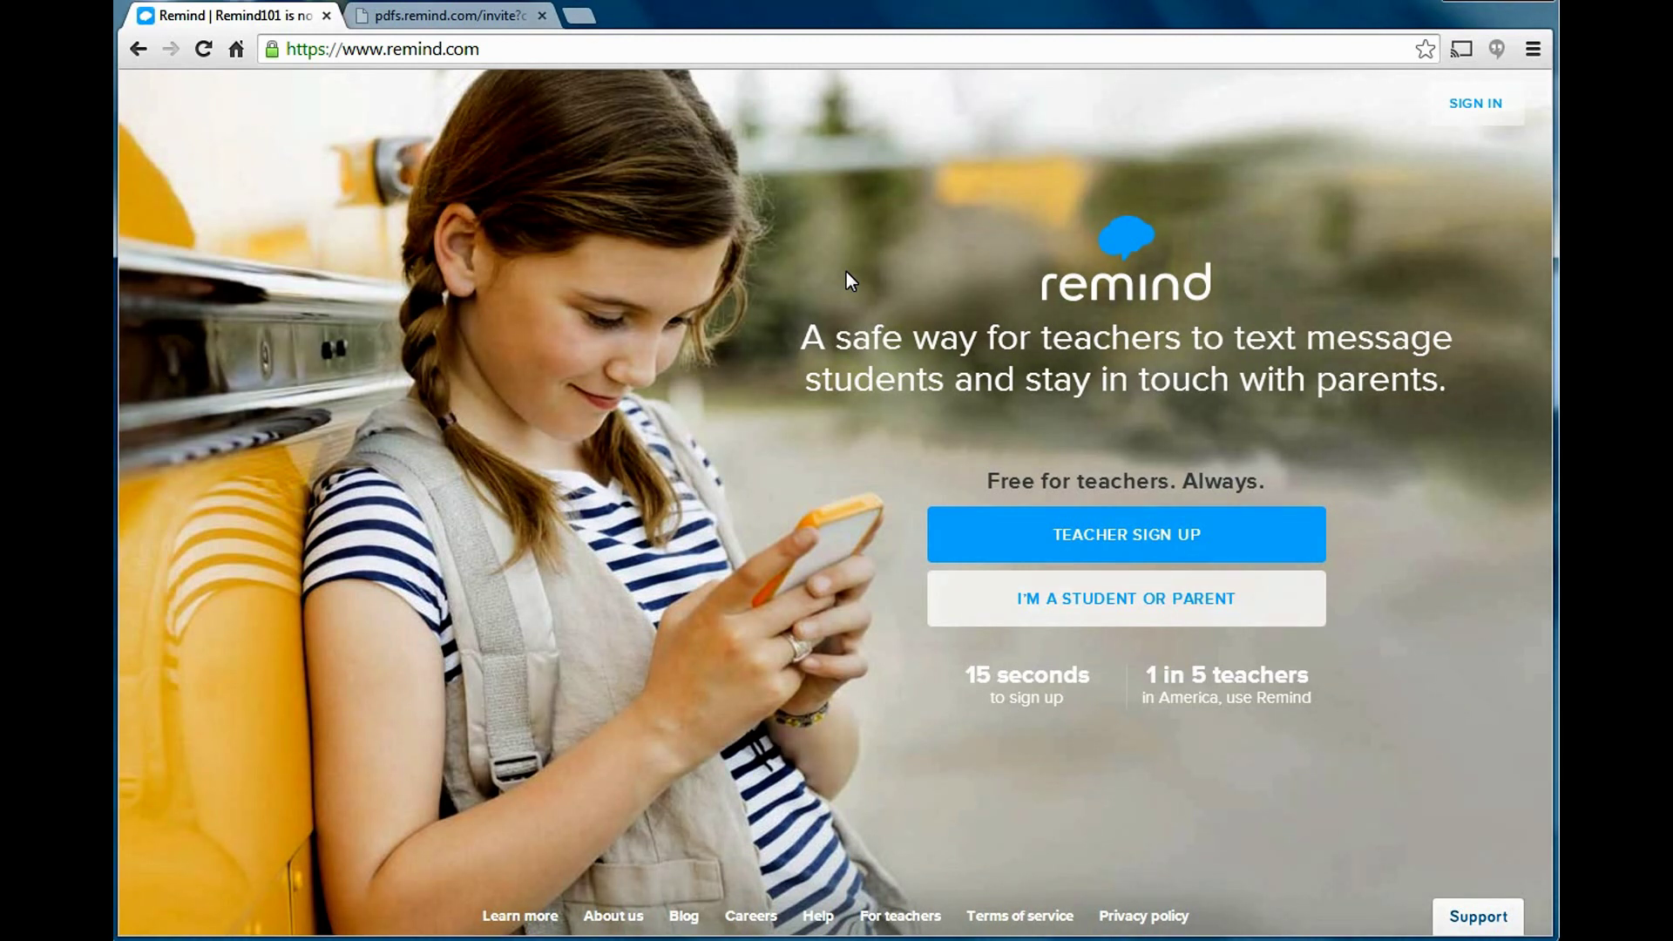
Dismiss the teacher sign-up form and go to the Remind sign-in page.
{"action": "left_click", "coordinate": [1170, 533]}
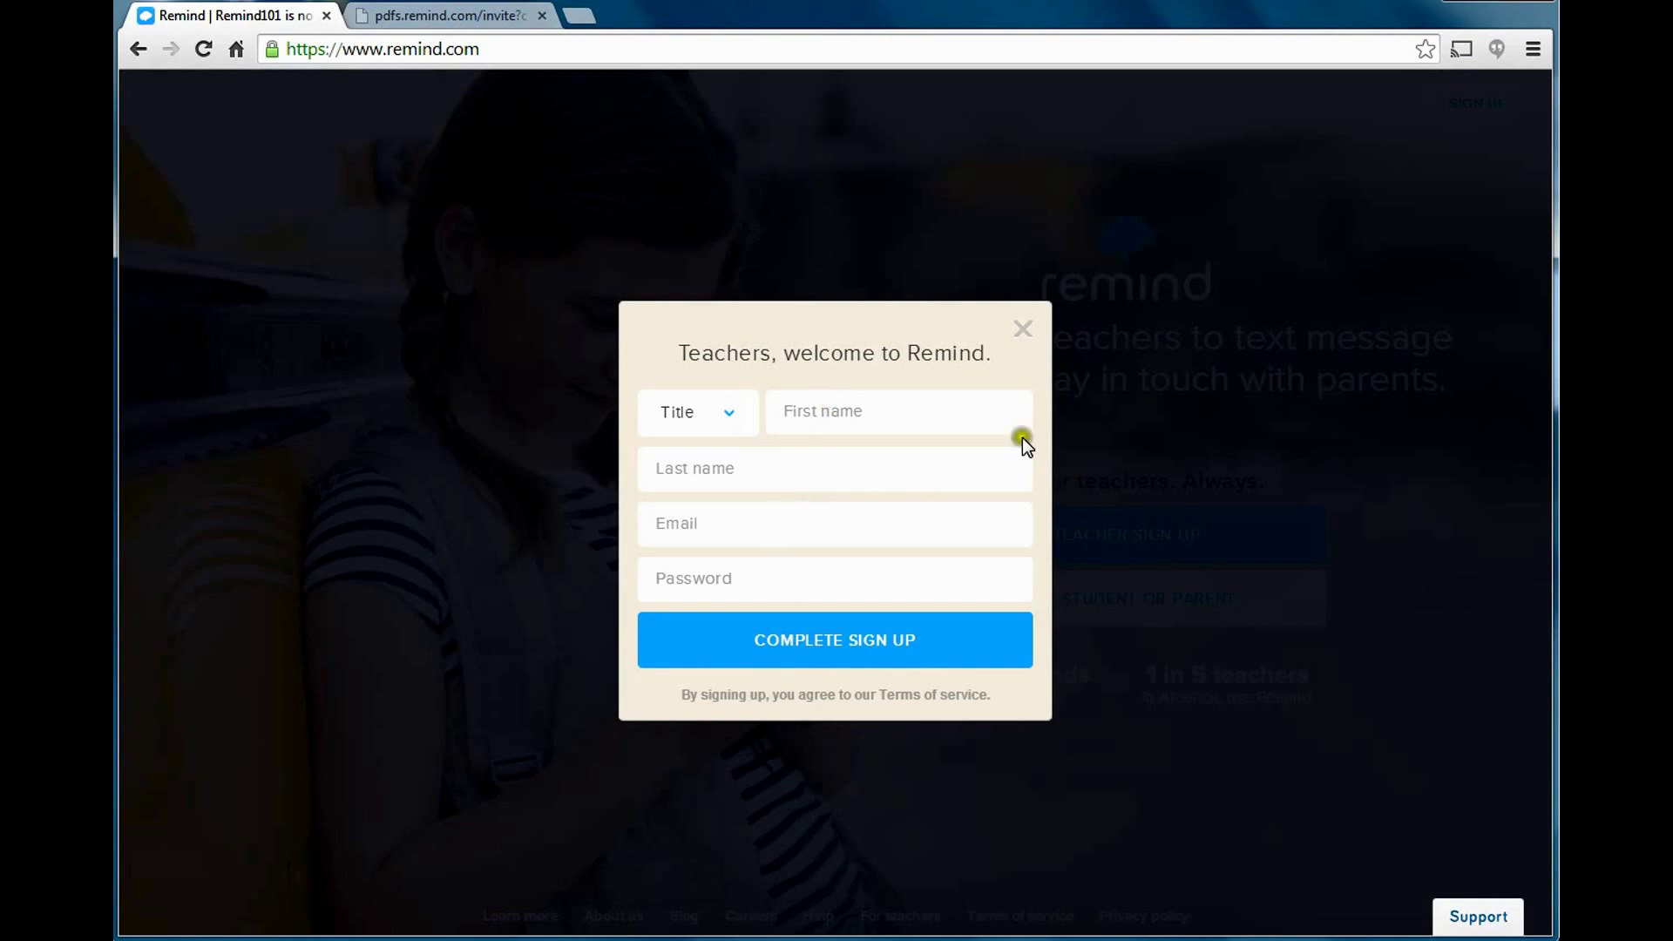
{"action": "left_click", "coordinate": [1023, 333]}
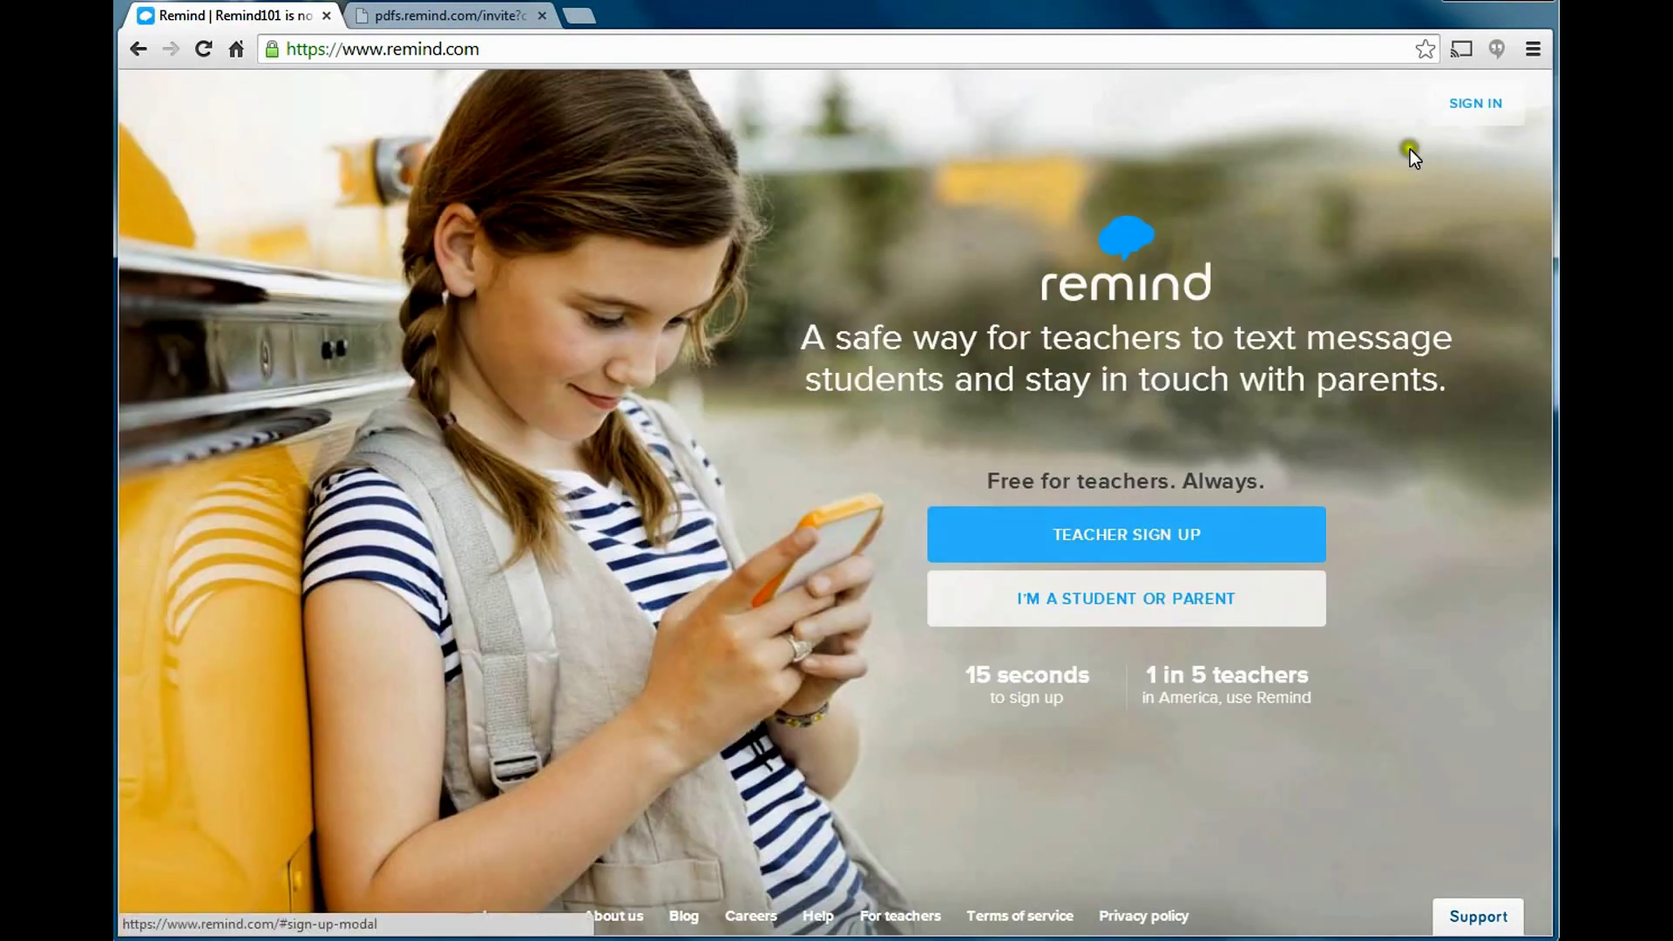
{"action": "left_click", "coordinate": [1475, 106]}
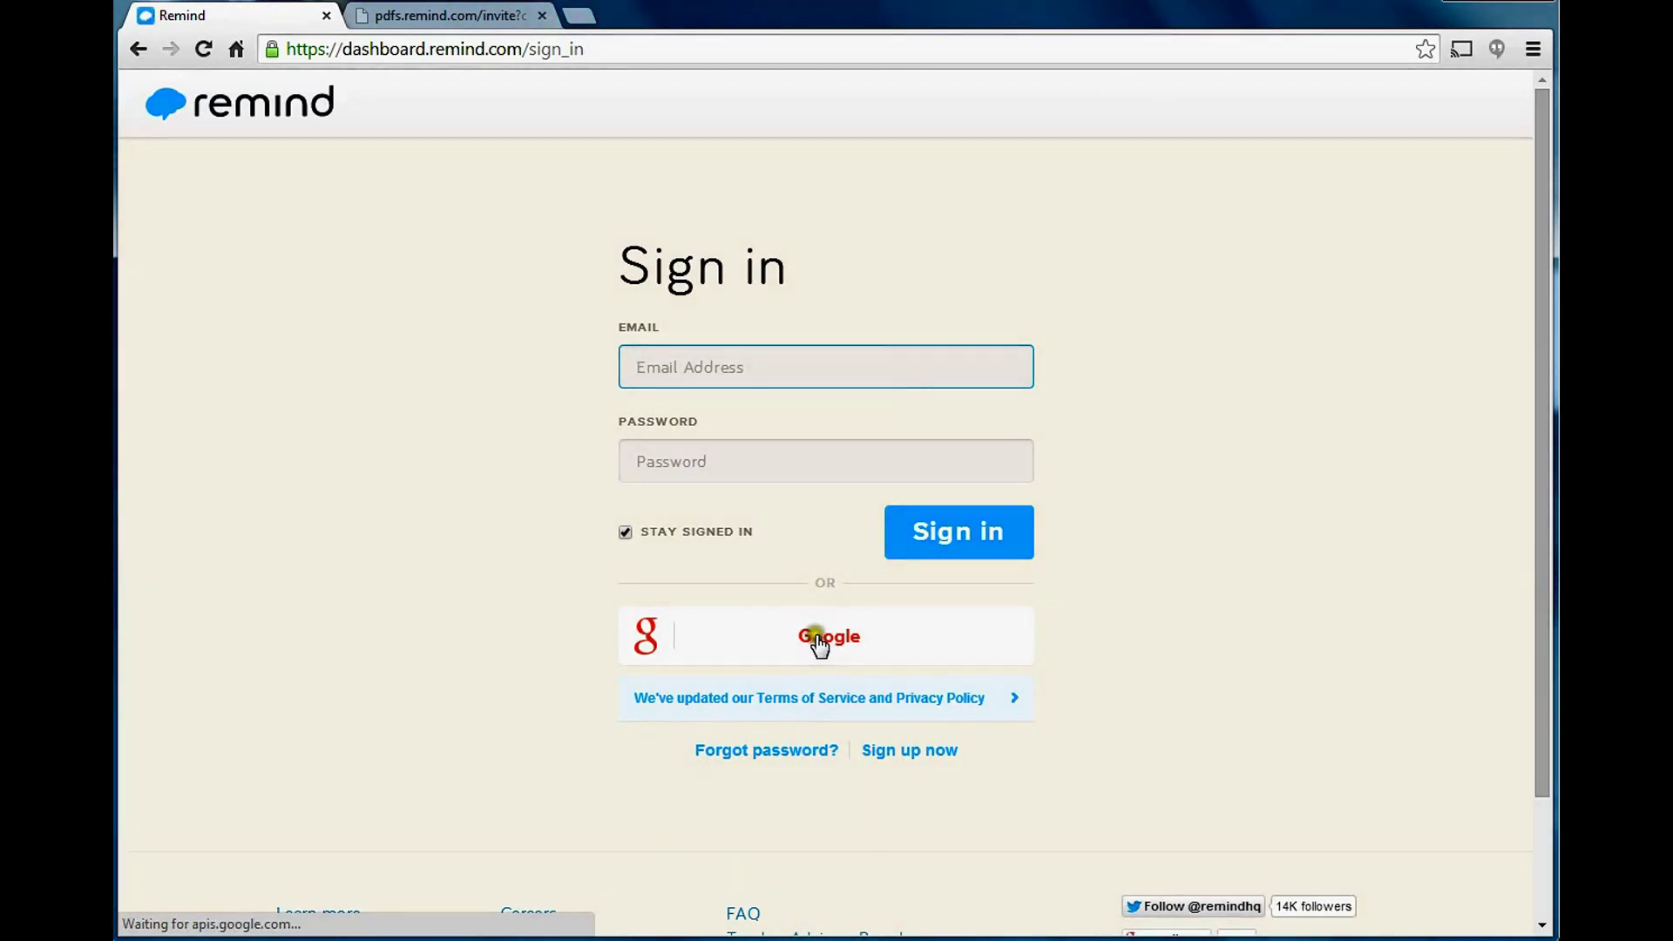
Sign in with the teacher's e-mail and account password.
{"action": "left_click", "coordinate": [815, 368]}
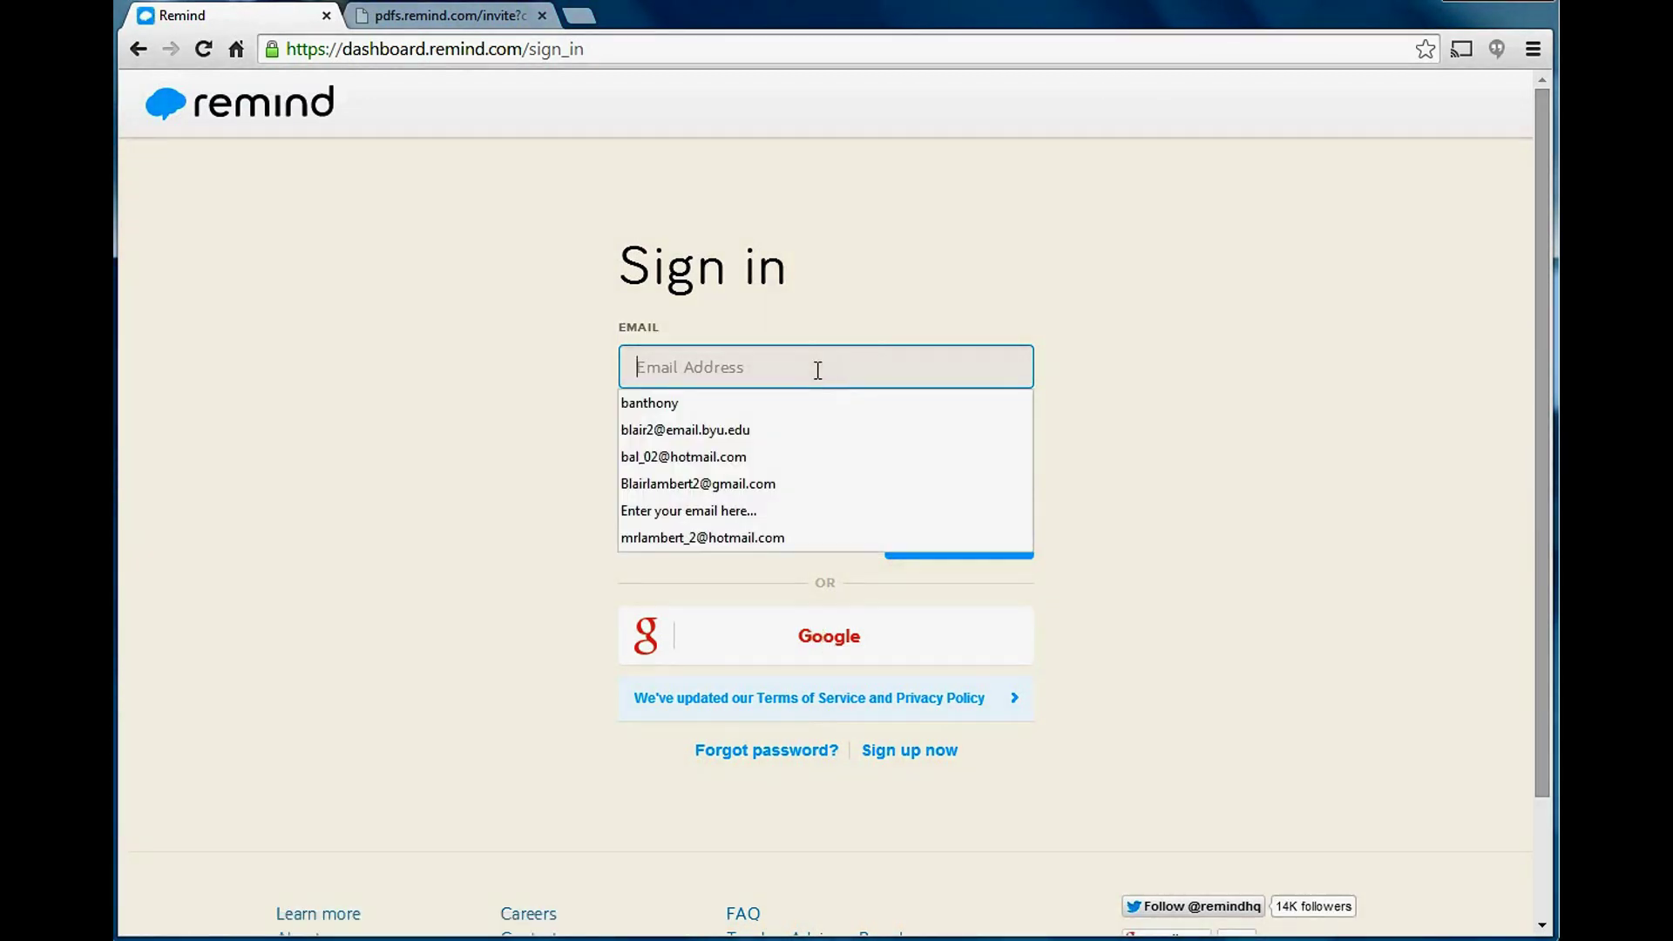
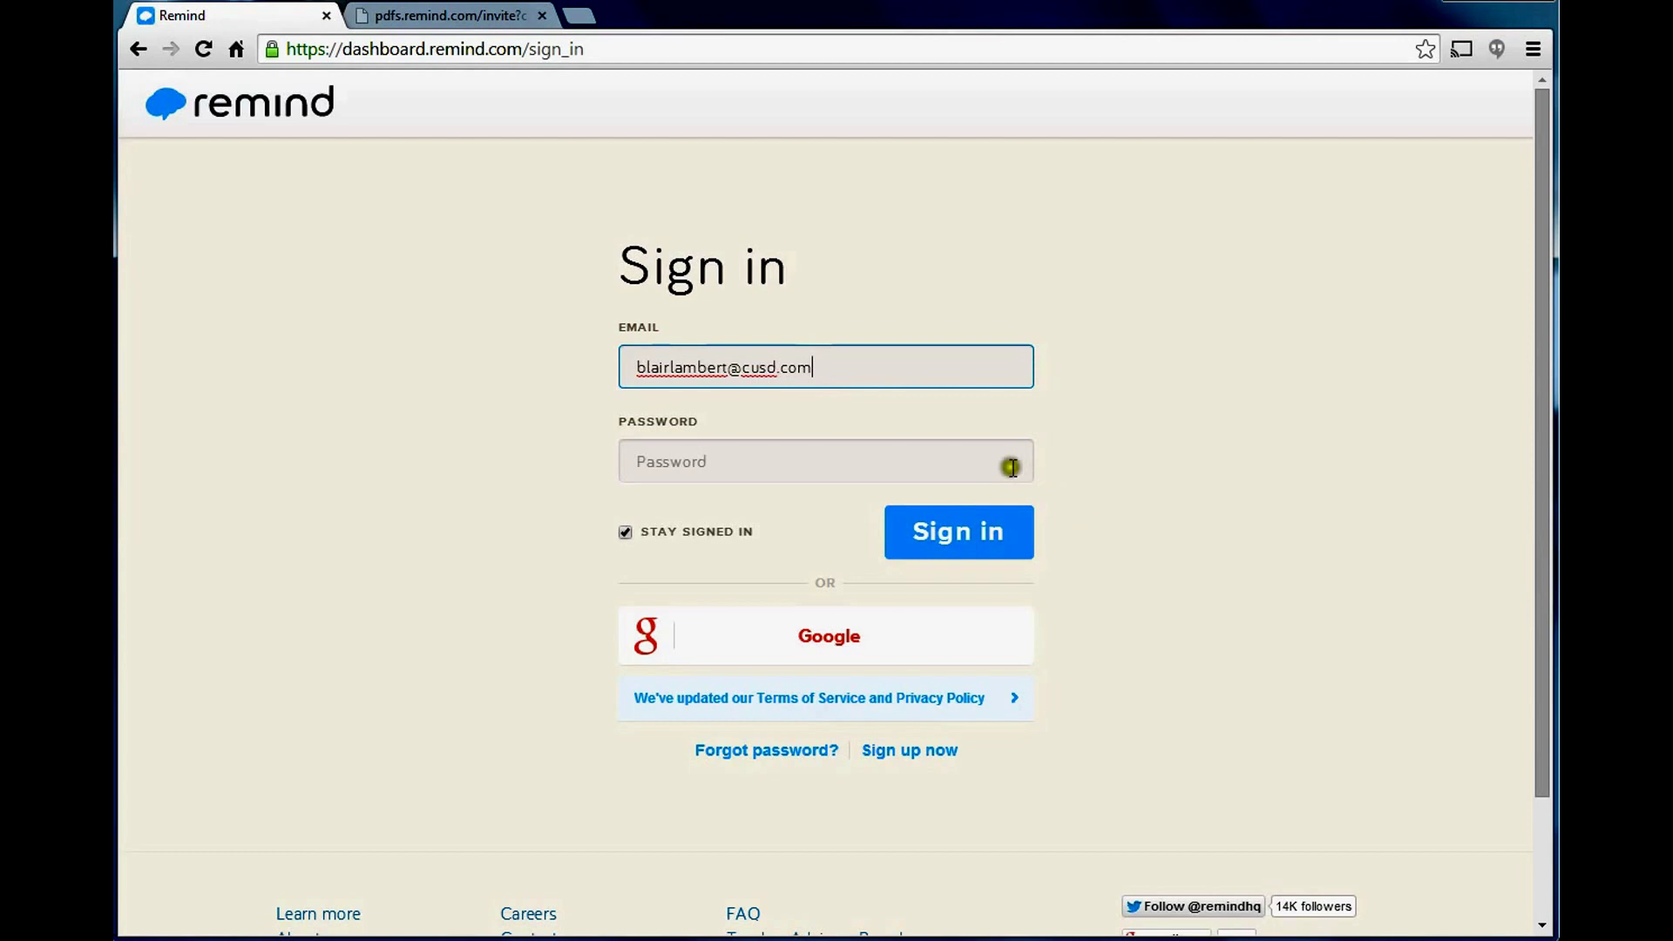
{"action": "left_click", "coordinate": [1011, 467]}
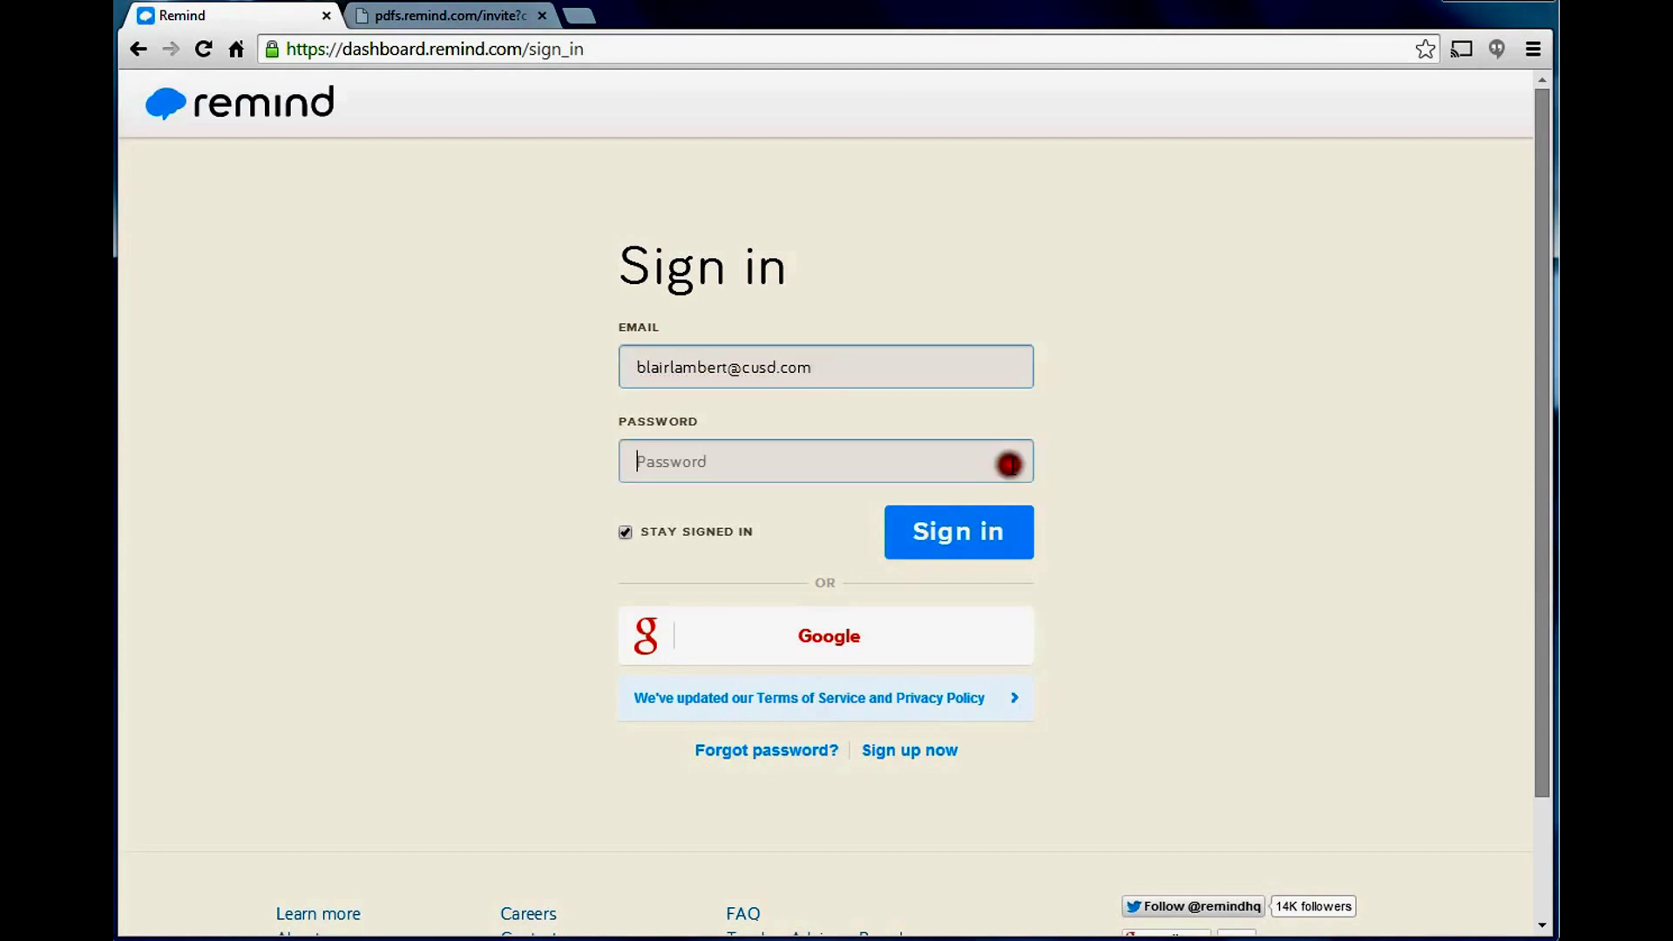
{"action": "type", "text": "****"}
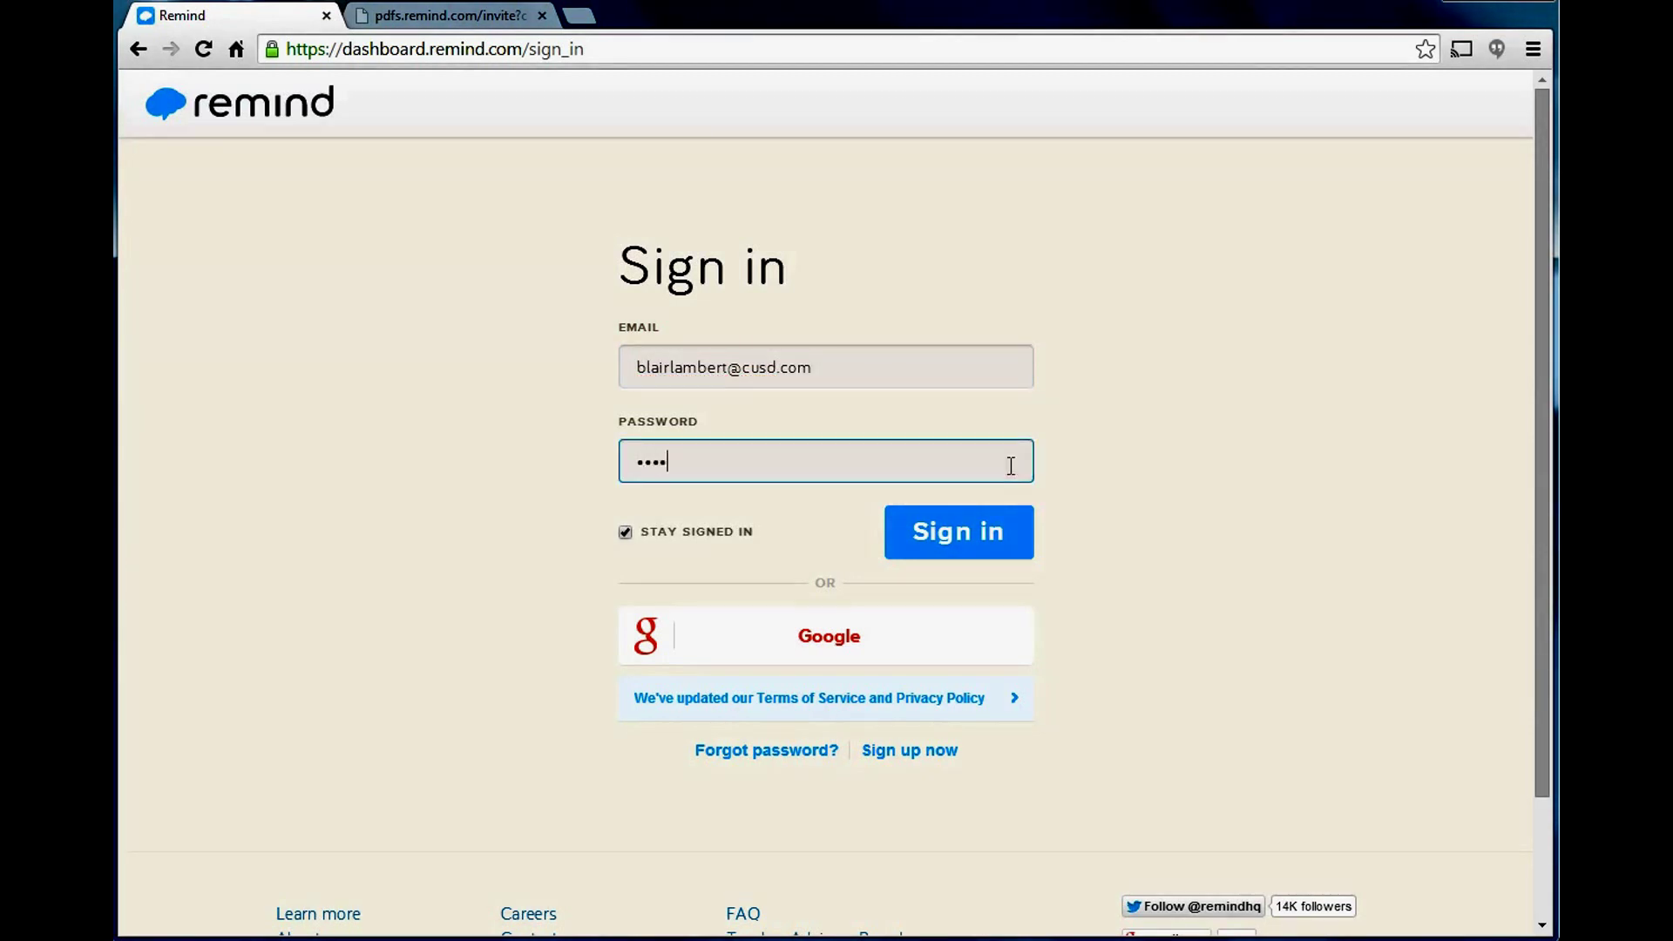
{"action": "type", "text": "****"}
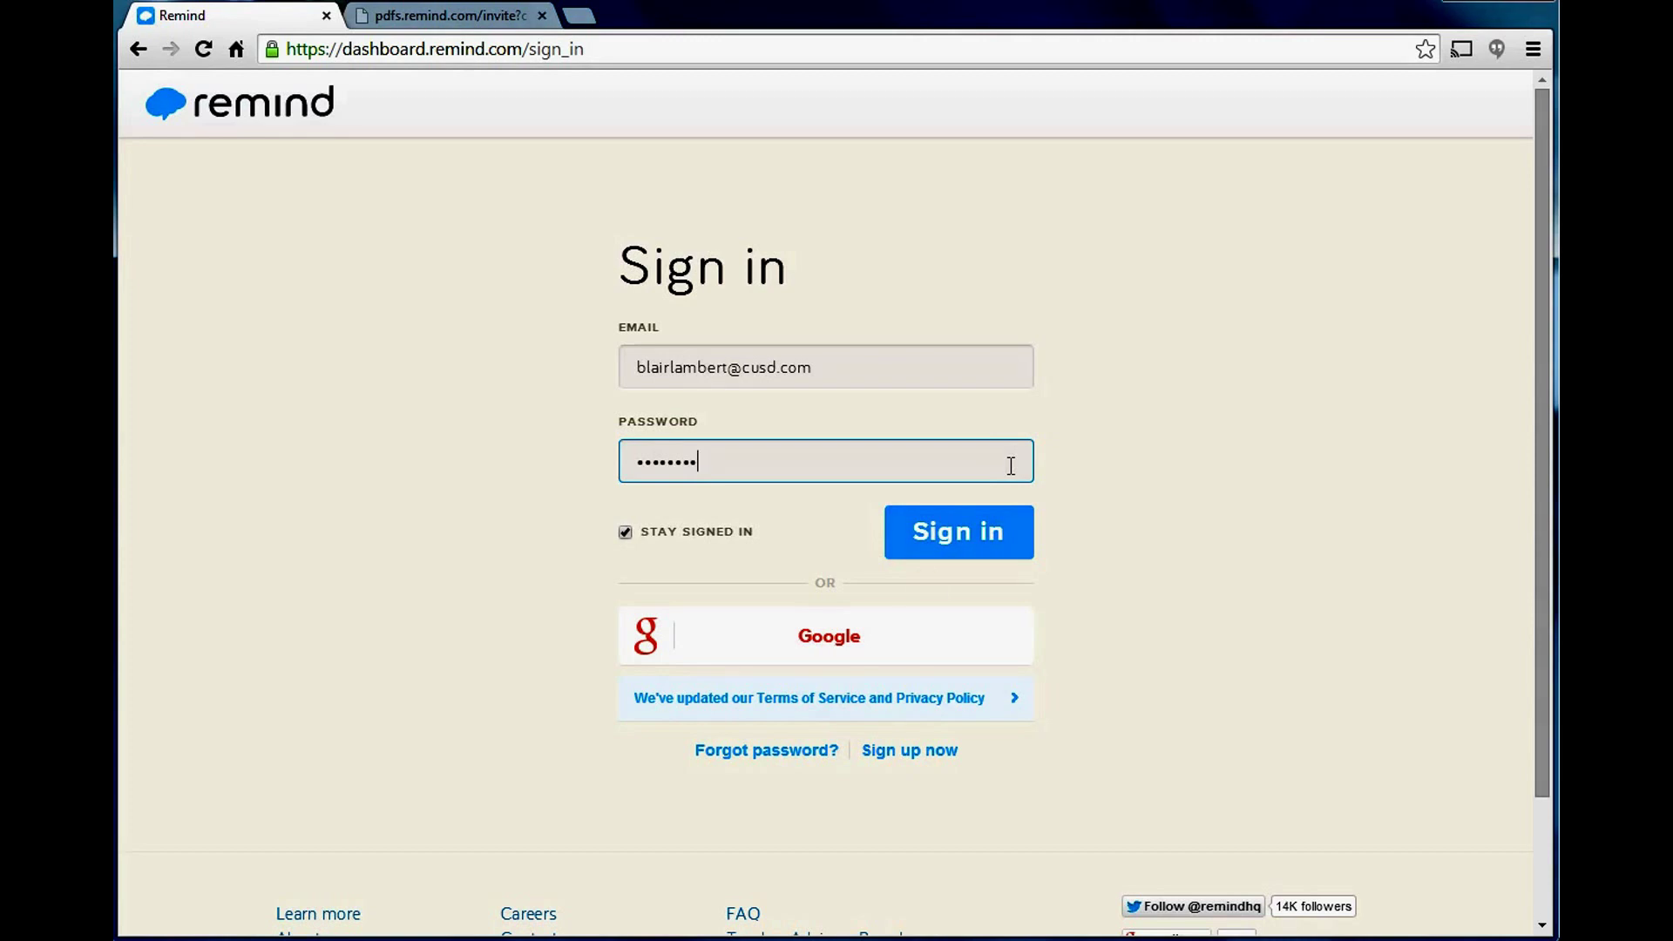
{"action": "left_click", "coordinate": [924, 543]}
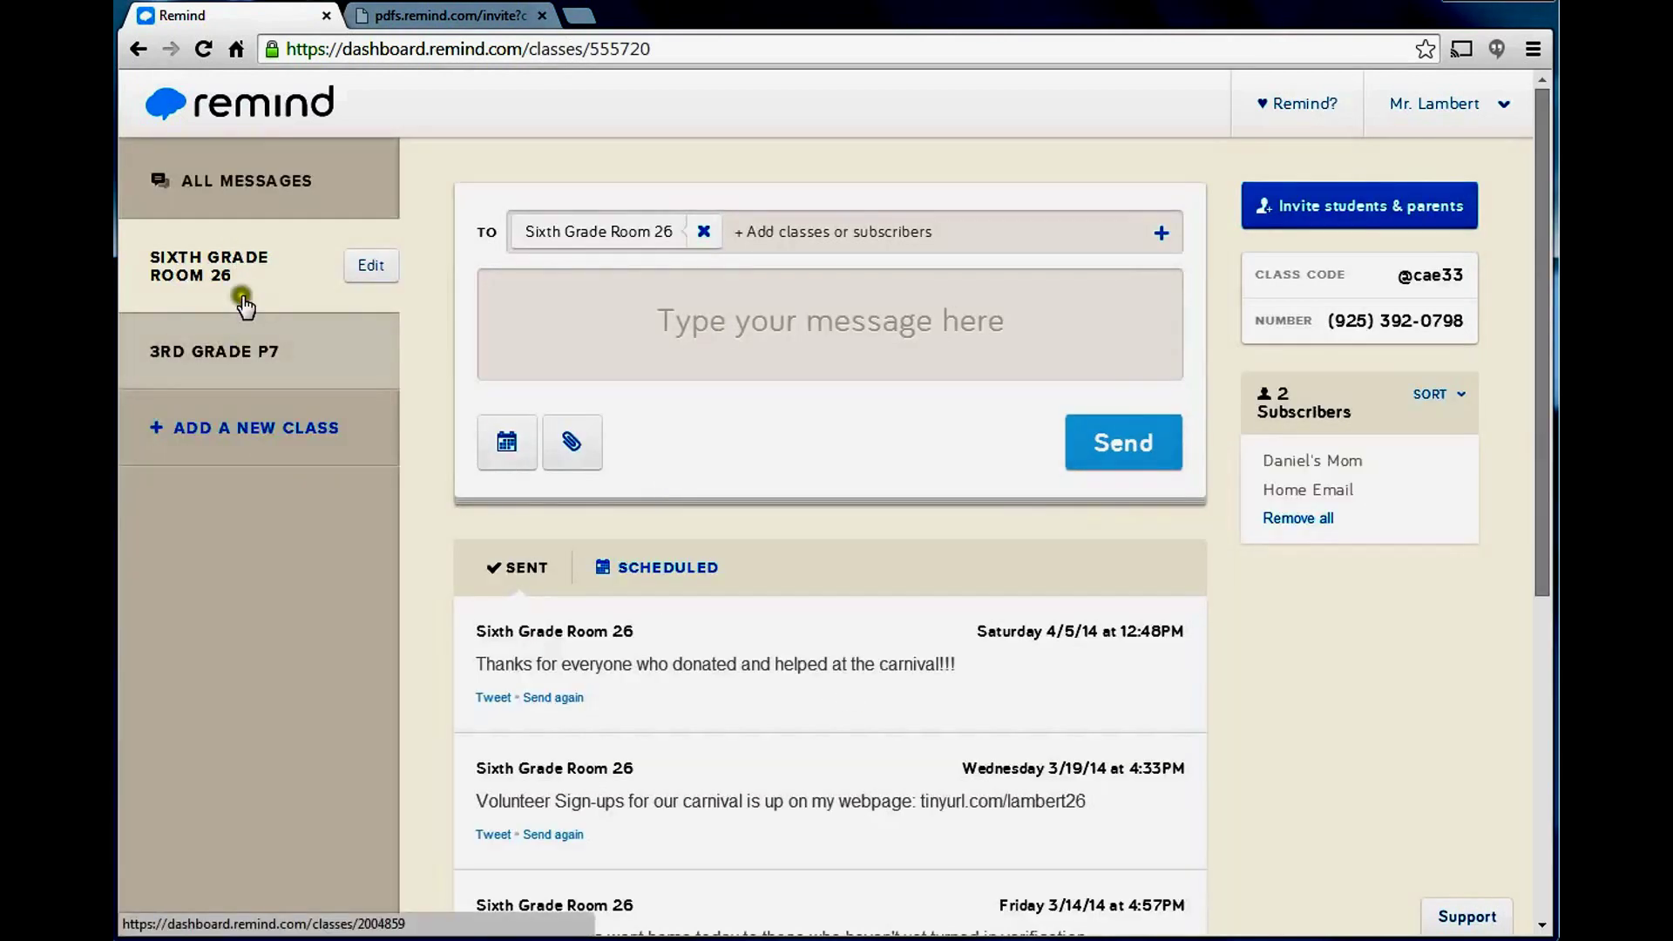
{"action": "left_click", "coordinate": [281, 359]}
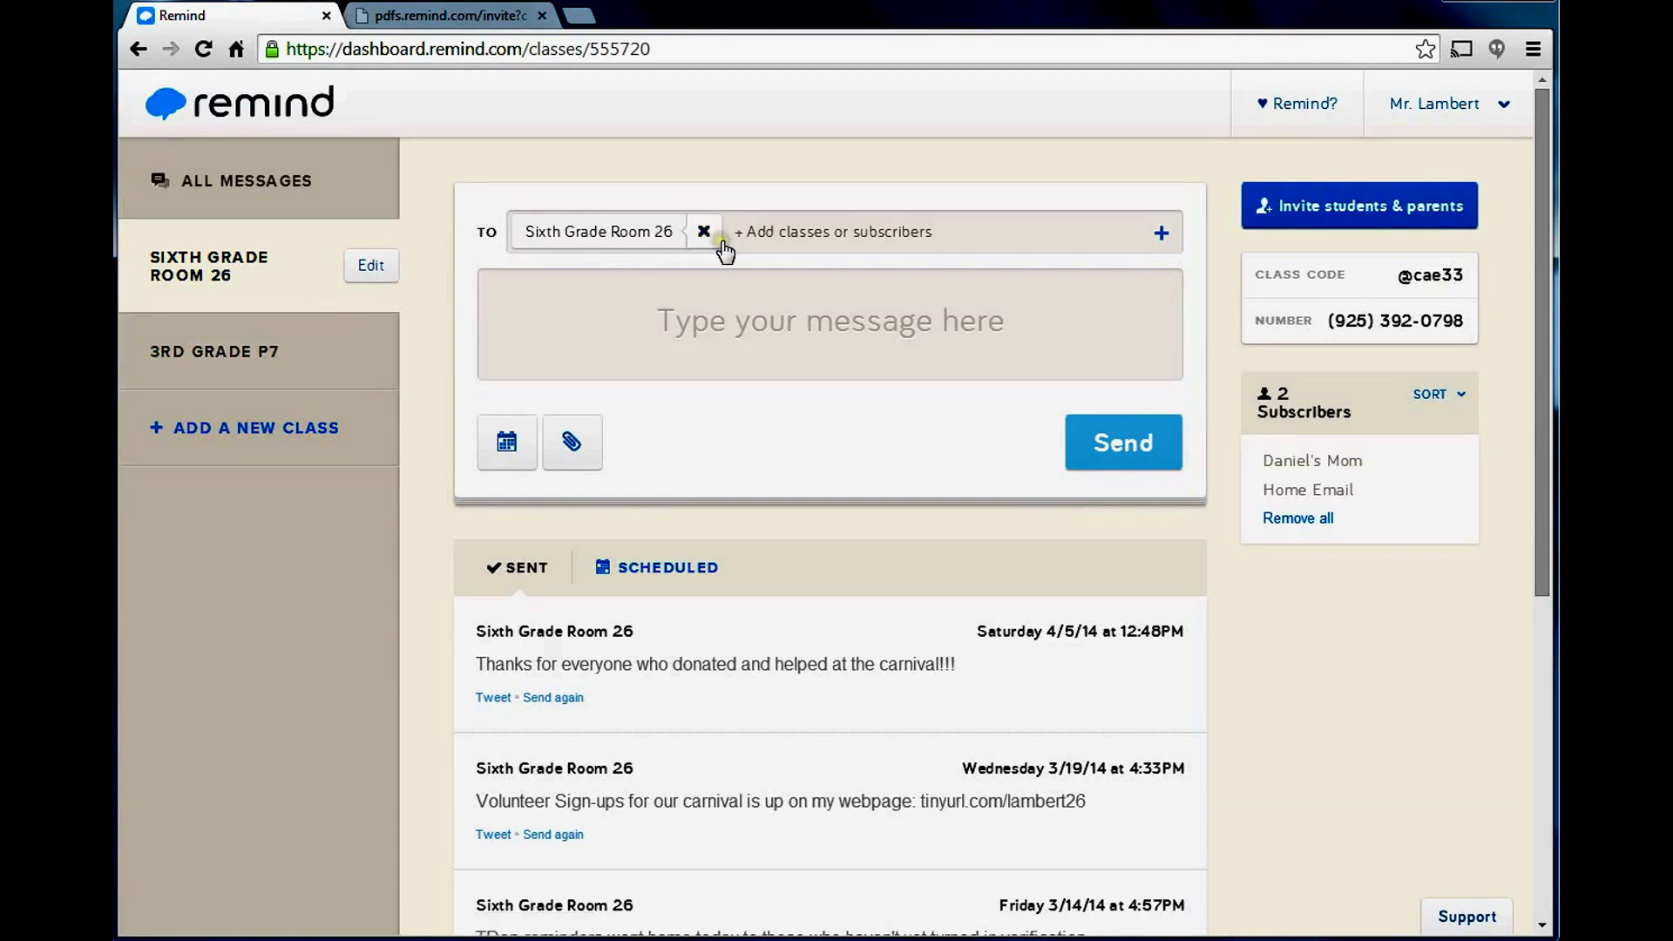
{"action": "left_click", "coordinate": [801, 337]}
{"action": "left_click", "coordinate": [597, 232]}
{"action": "left_click", "coordinate": [627, 317]}
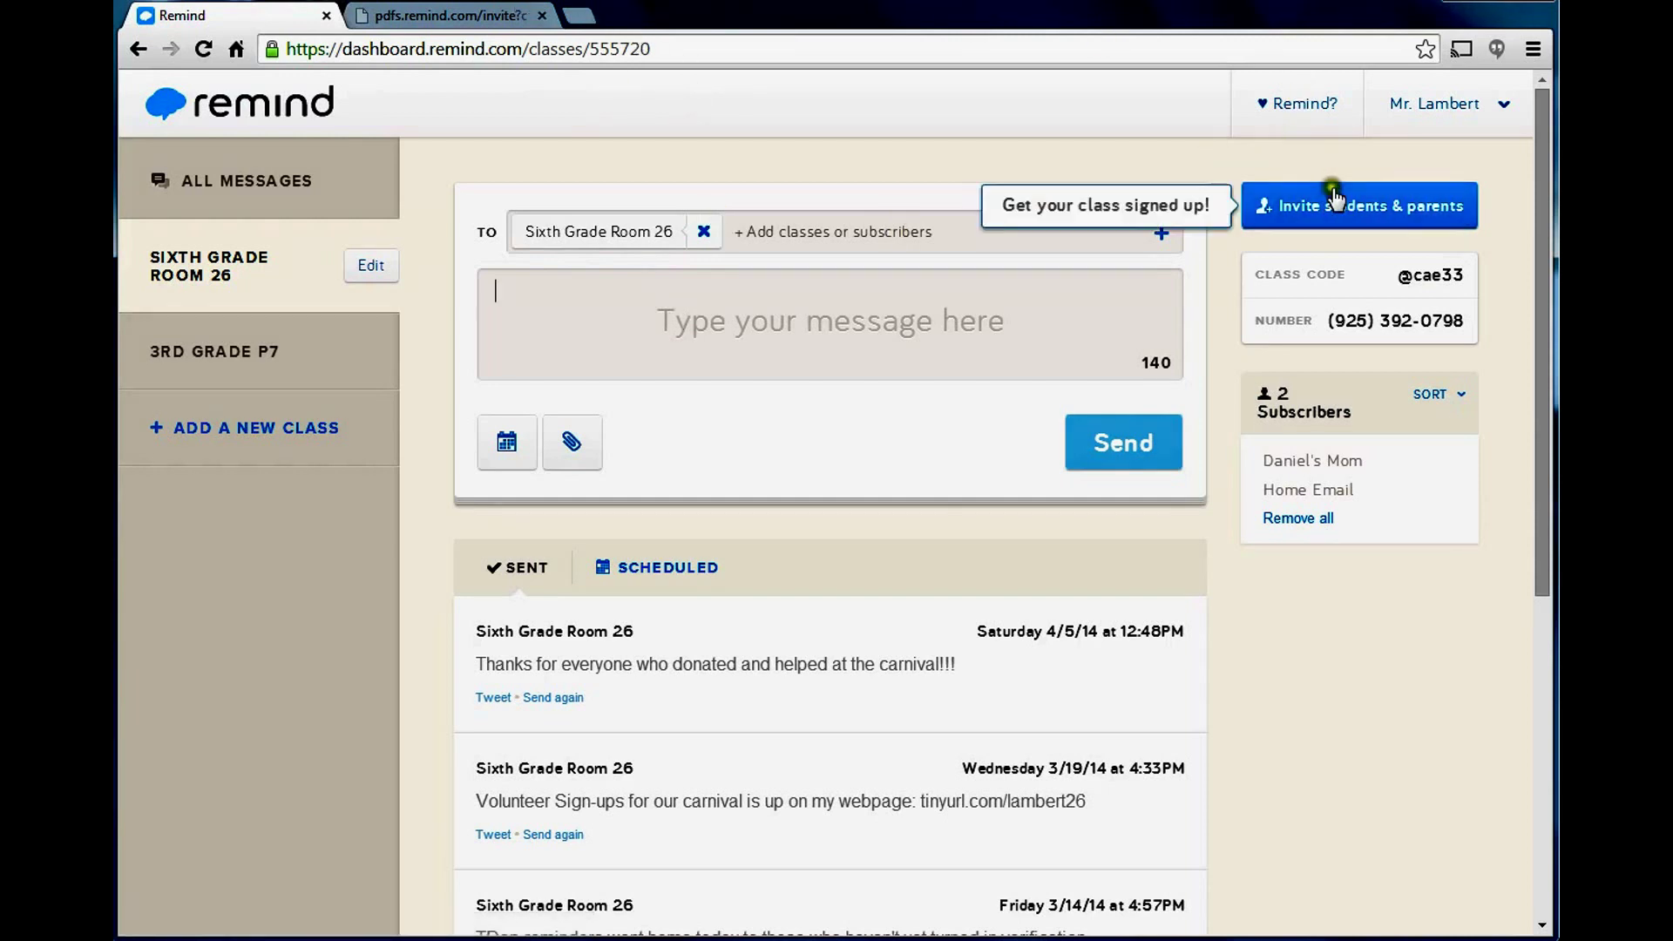
Present Sixth Grade Room 26's join instructions full screen from Invite students & parents, then scroll them.
{"action": "left_click", "coordinate": [1336, 207]}
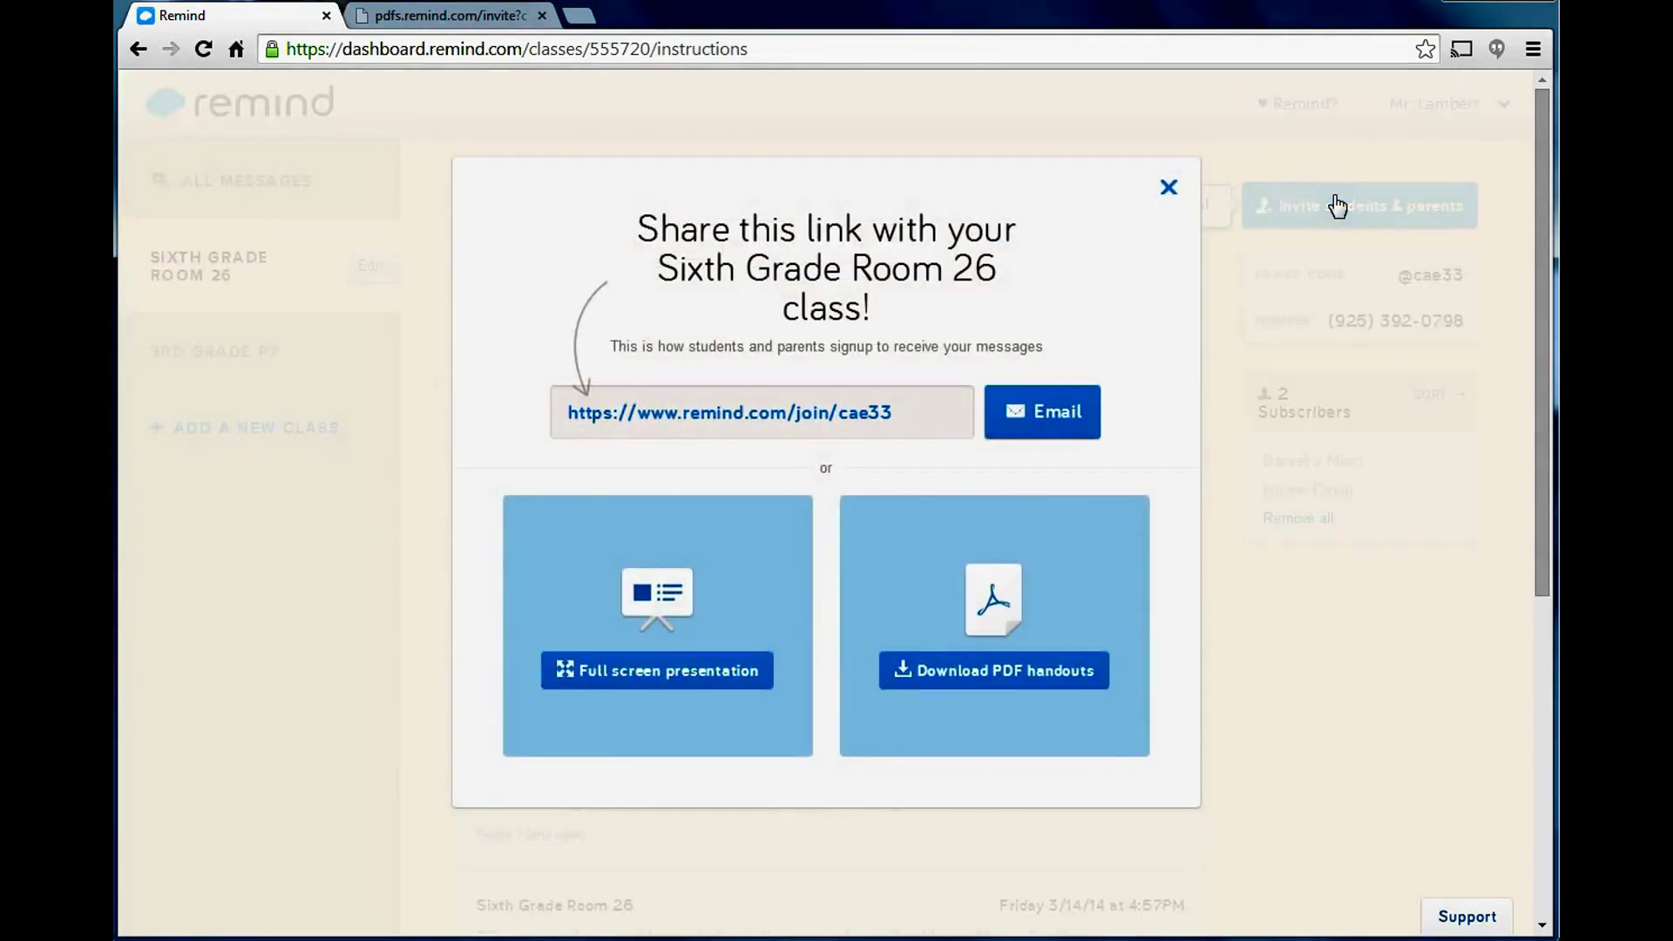
{"action": "mouse_move", "coordinate": [882, 413]}
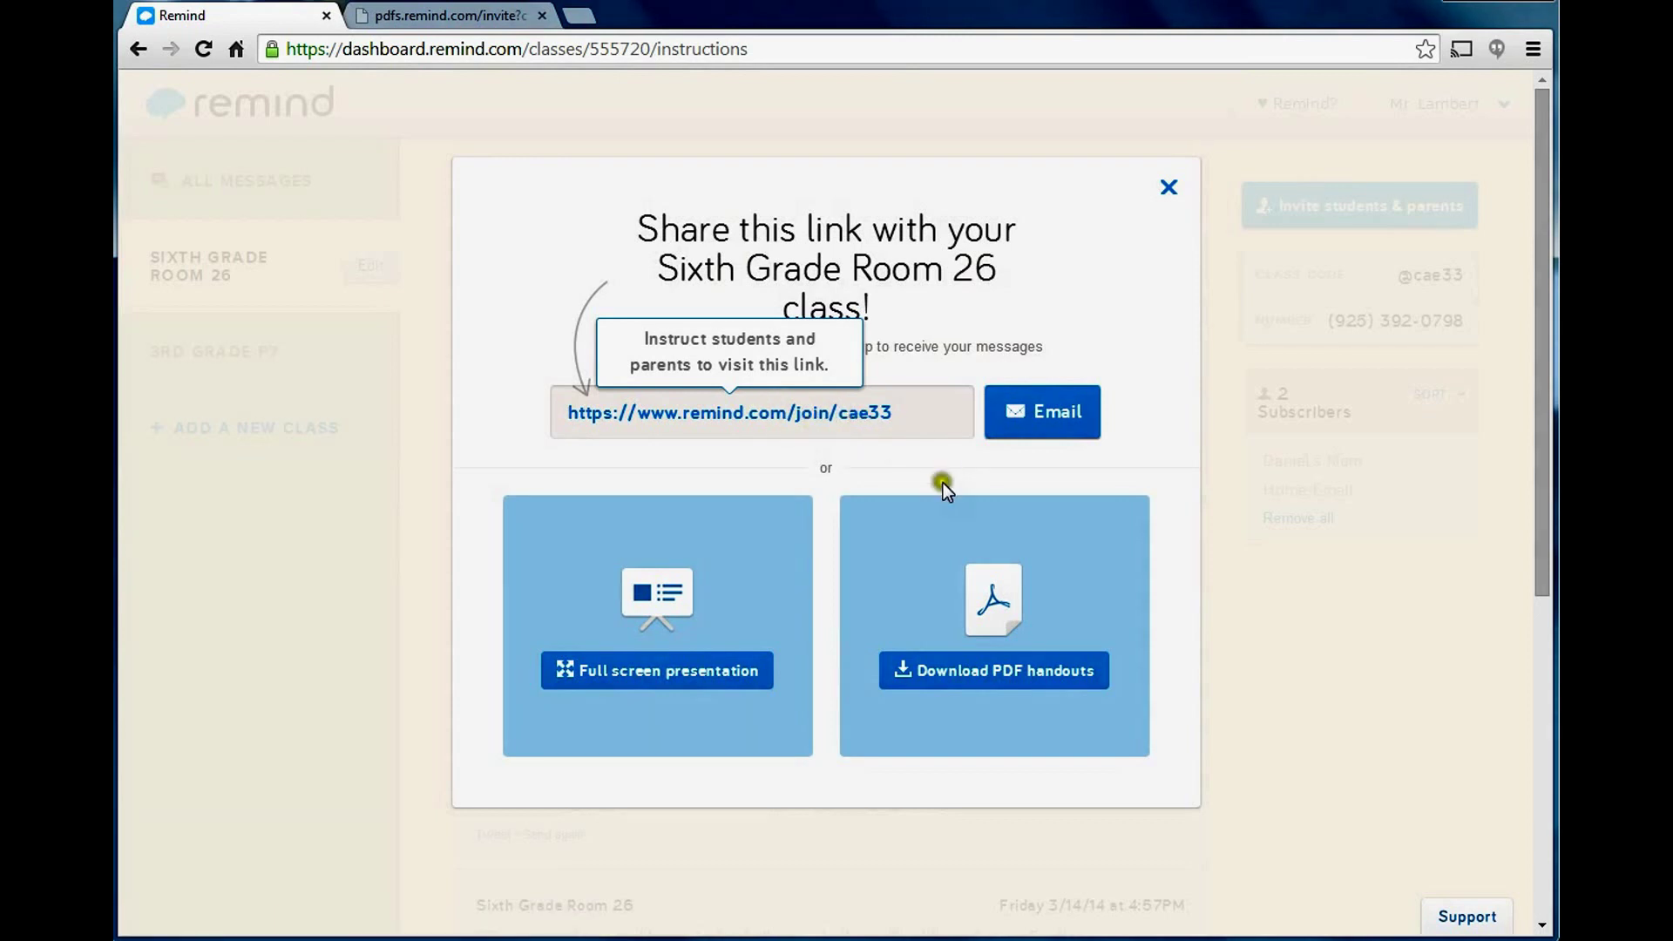
{"action": "left_click", "coordinate": [706, 698]}
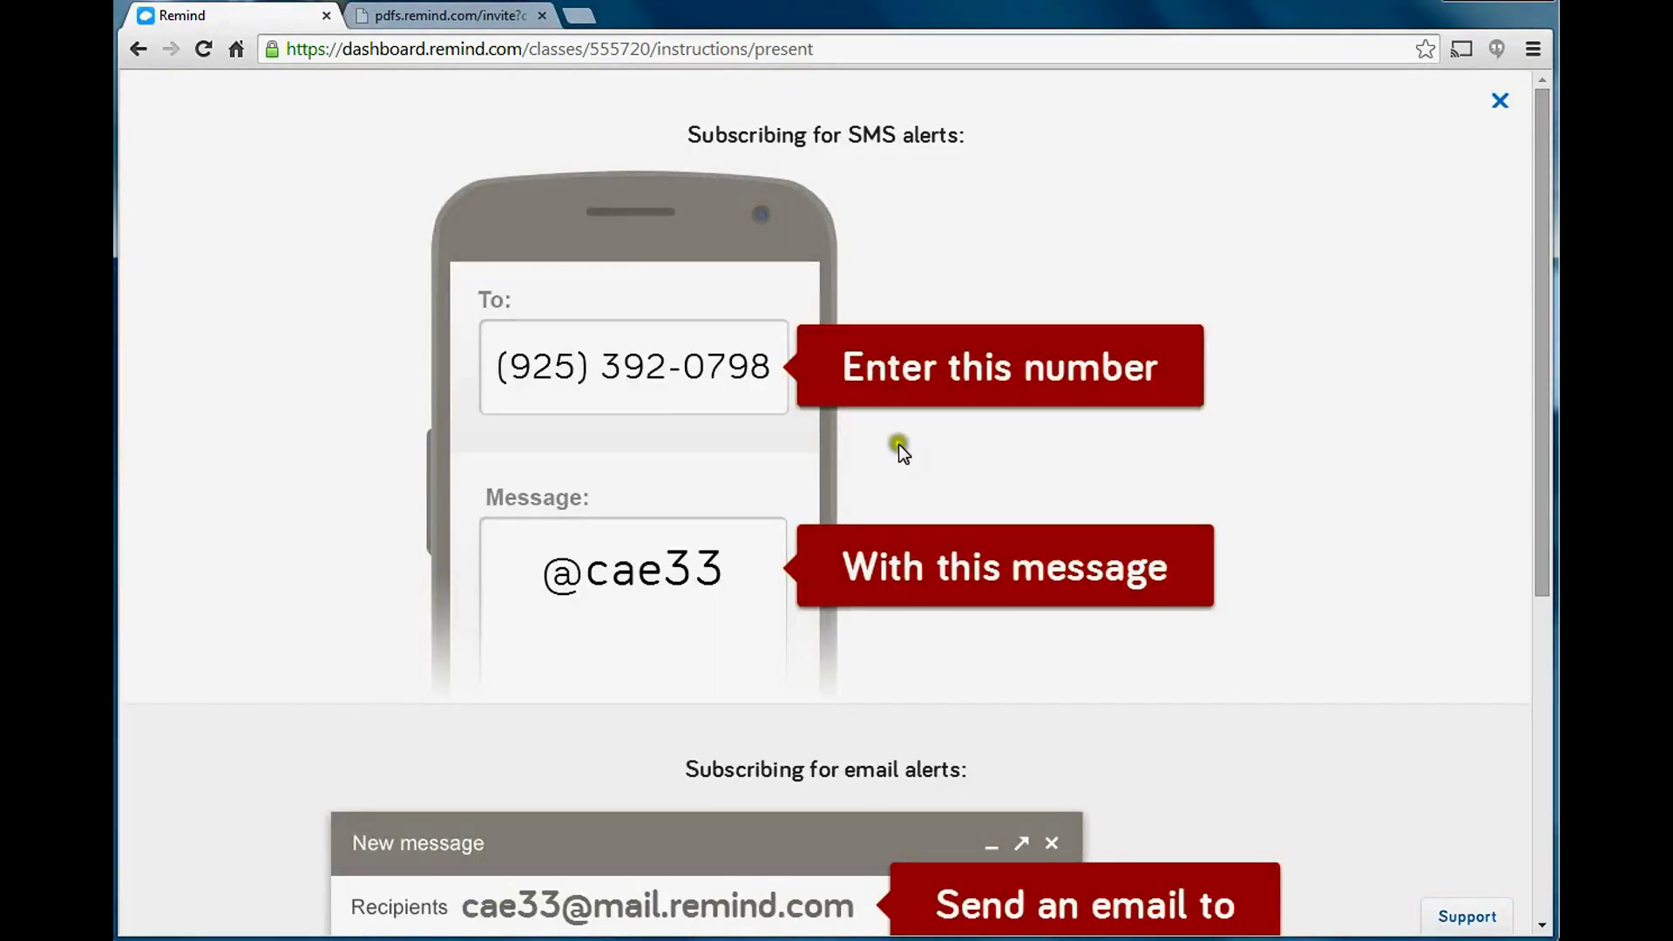
{"action": "scroll", "coordinate": [1144, 431], "scroll_direction": "down", "scroll_amount": 4}
{"action": "scroll", "coordinate": [1144, 430], "scroll_direction": "up", "scroll_amount": 4}
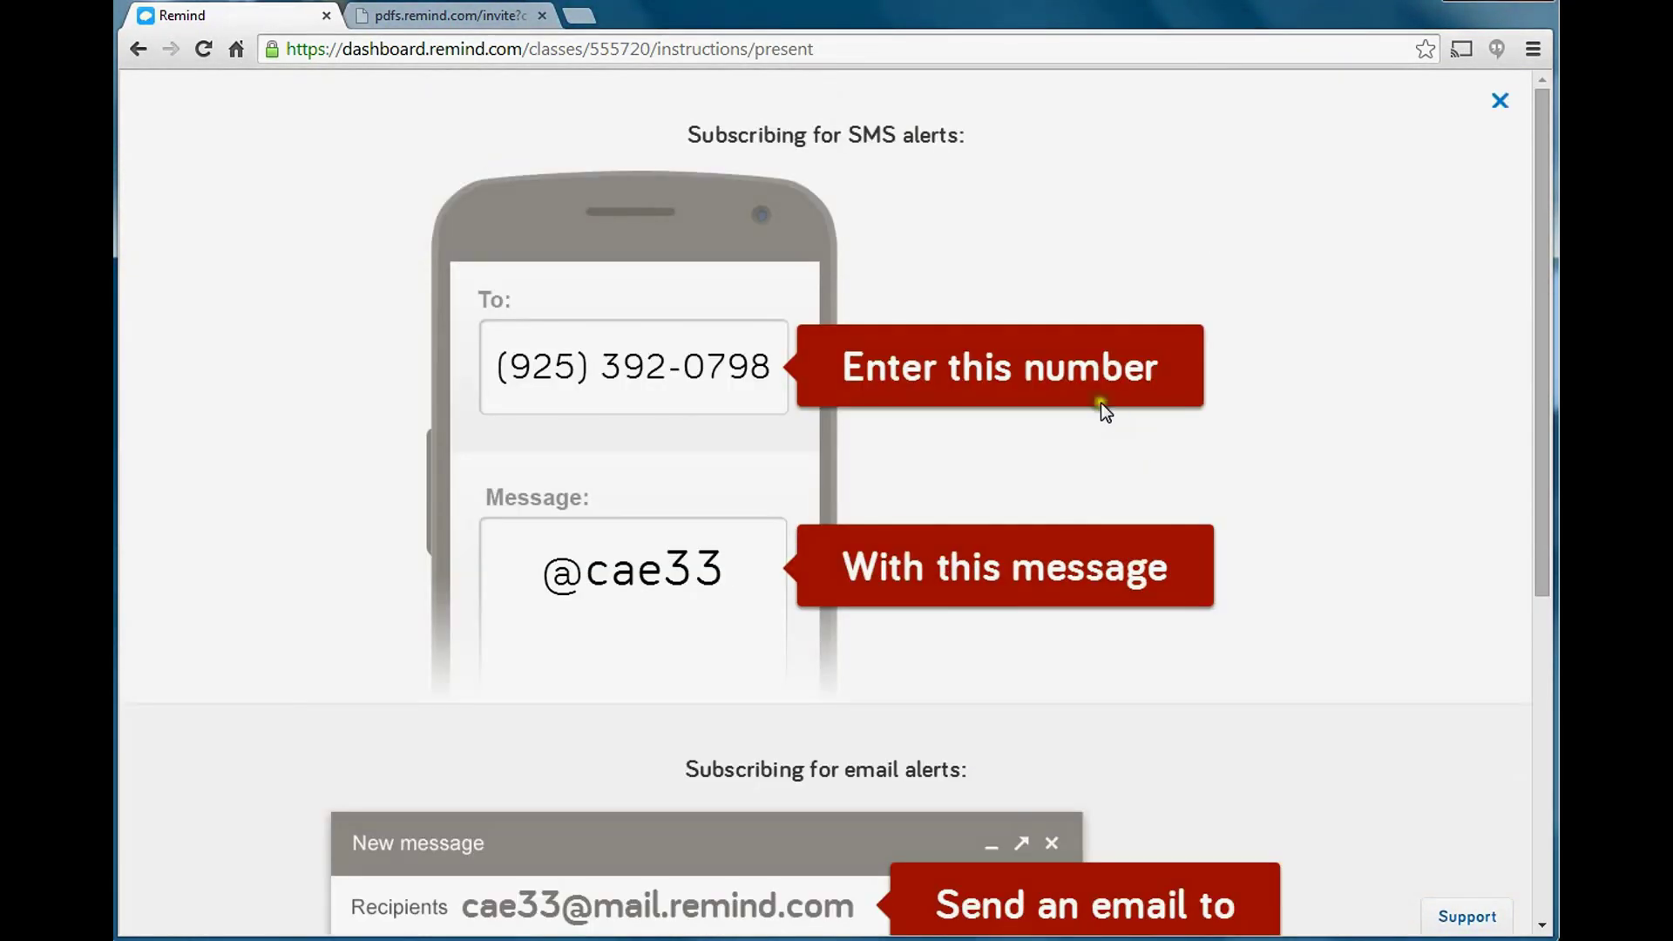
Switch to the 3rd Grade P7 PDF handout tab and scroll through its sign-up instructions.
{"action": "left_click", "coordinate": [396, 14]}
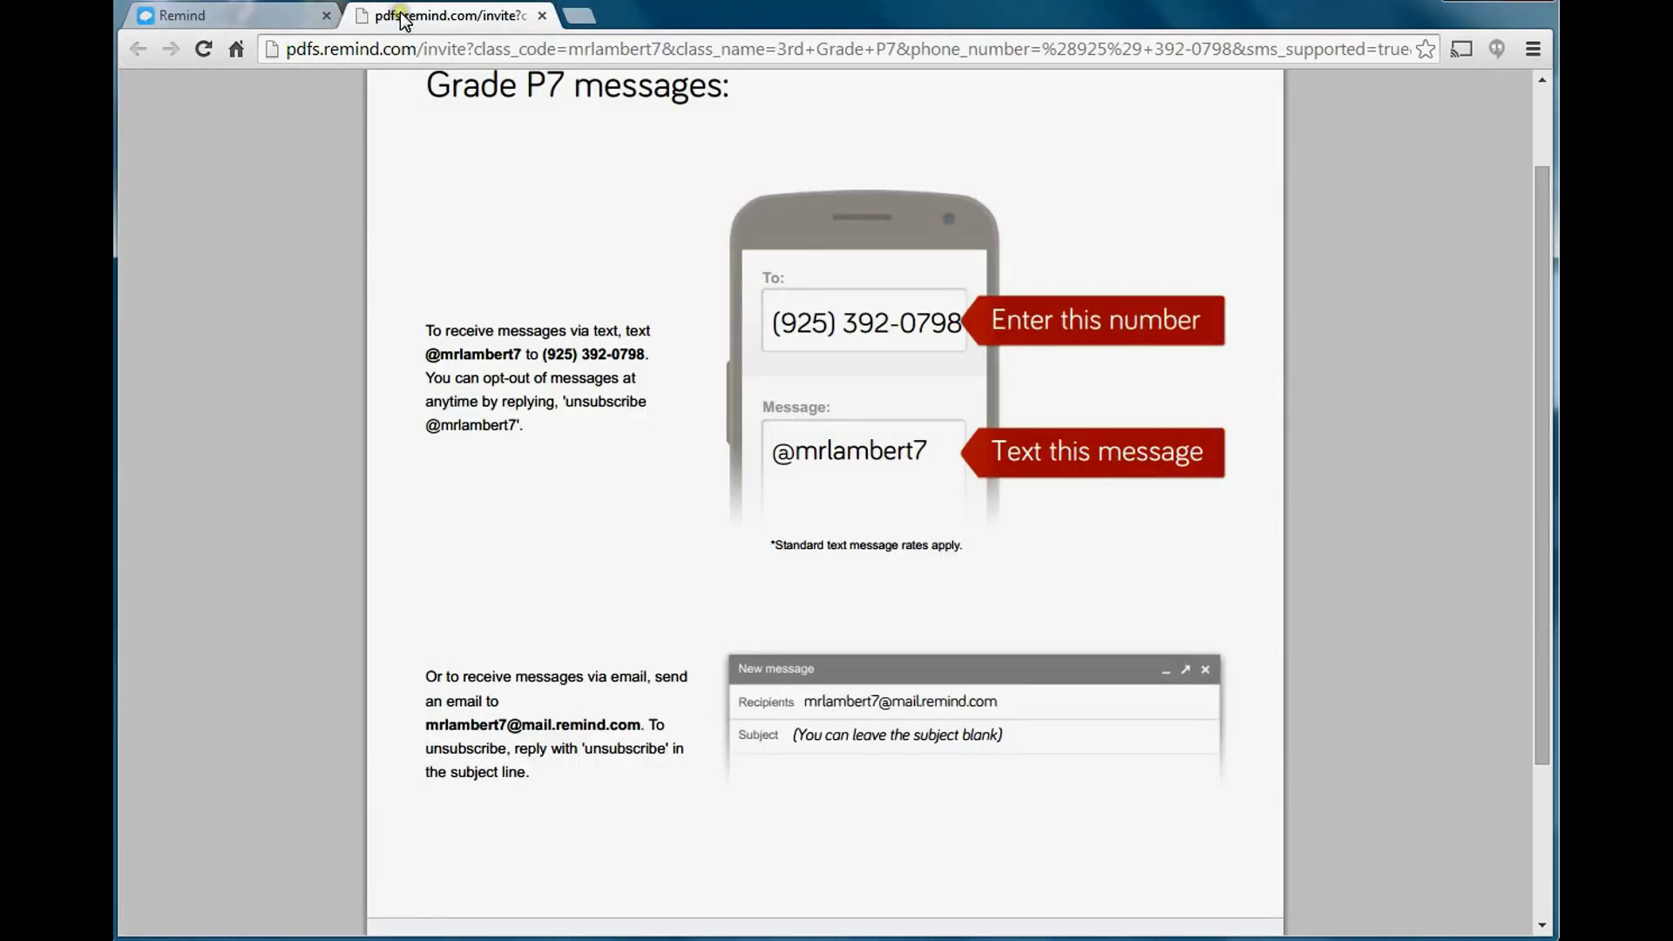
{"action": "scroll", "coordinate": [886, 296], "scroll_direction": "up", "scroll_amount": 2}
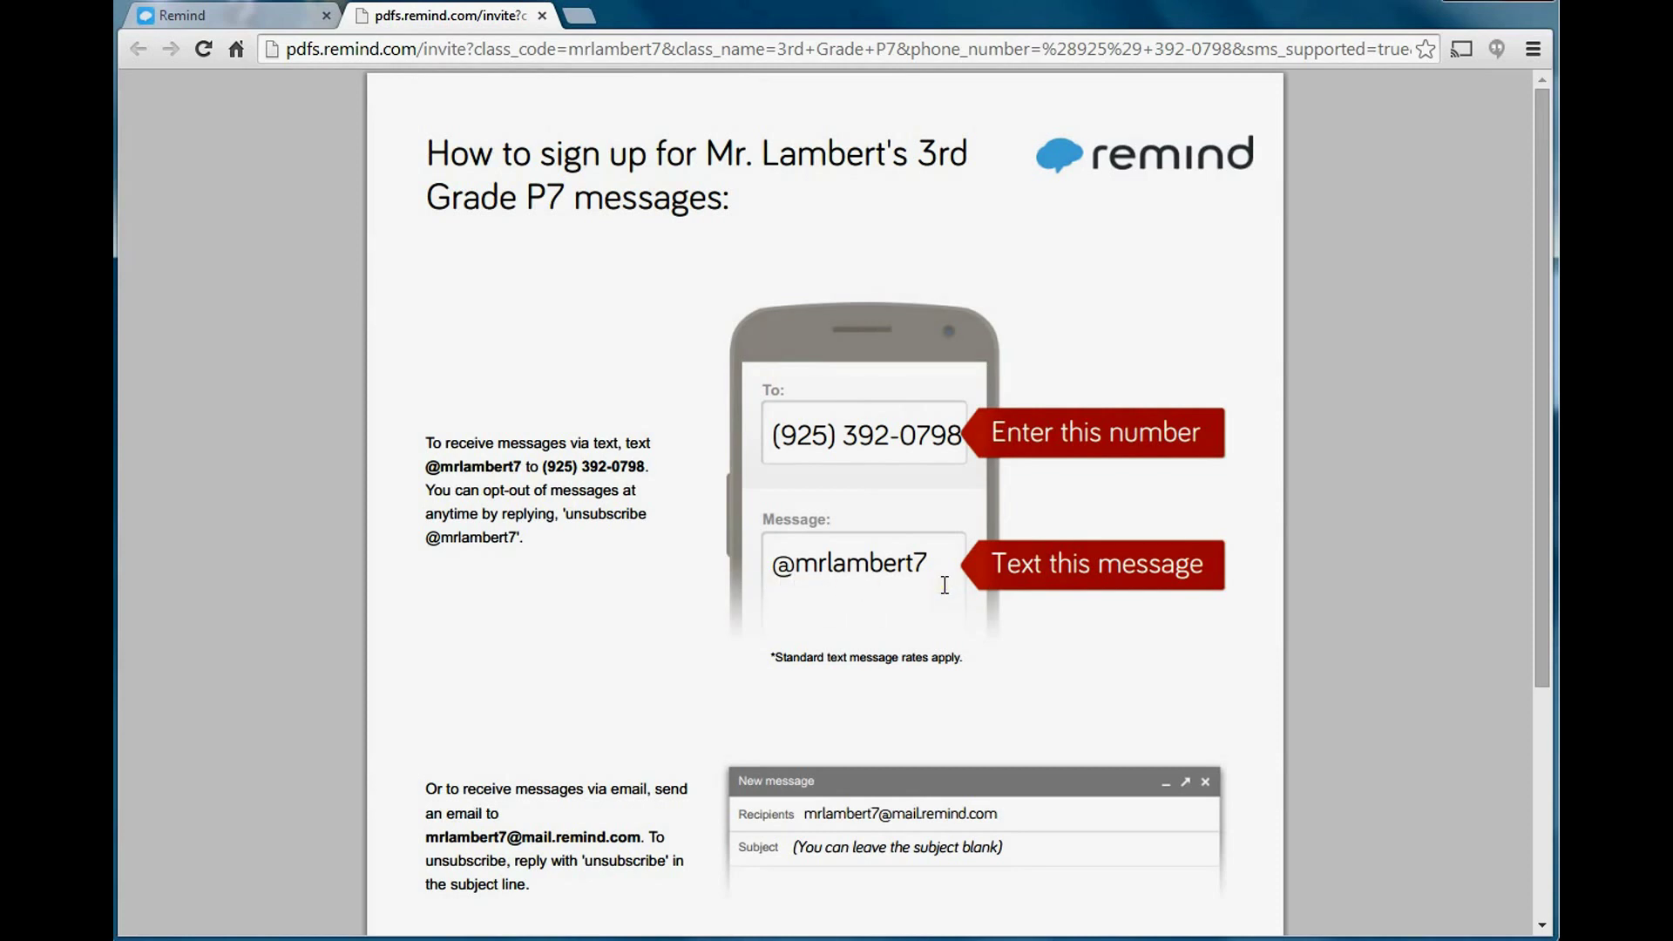
{"action": "scroll", "coordinate": [944, 585], "scroll_direction": "down", "scroll_amount": 1}
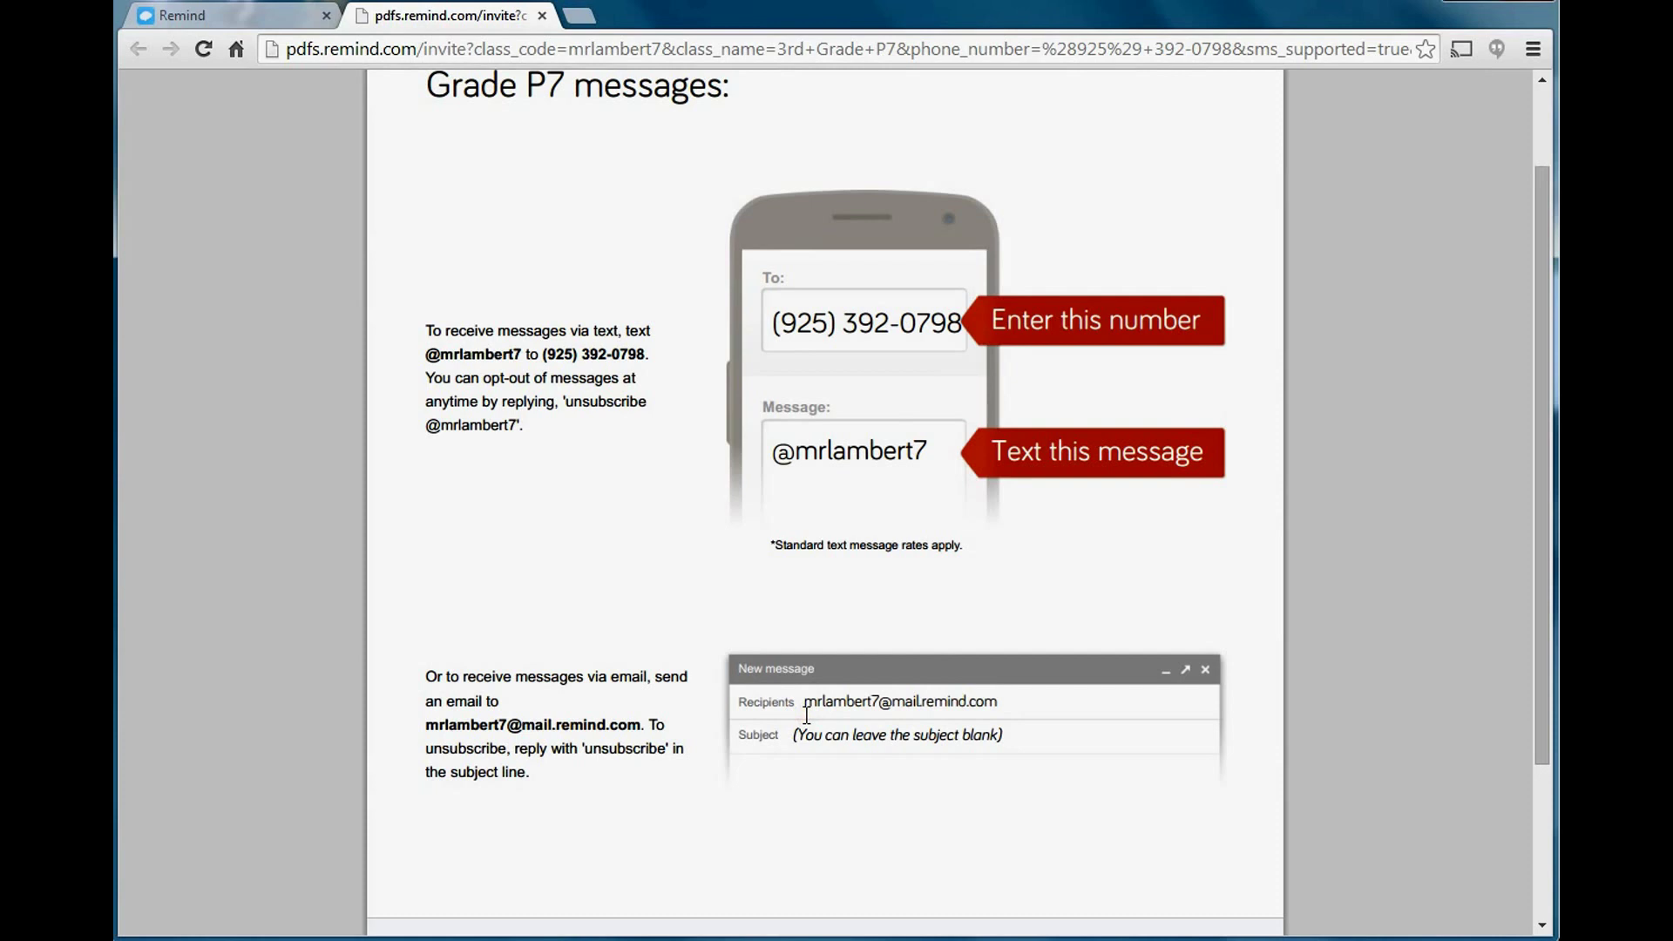
{"action": "left_click_drag", "start_coordinate": [806, 714], "coordinate": [1123, 676]}
Go back from the presentation and close the Share this link modal.
{"action": "left_click", "coordinate": [243, 11]}
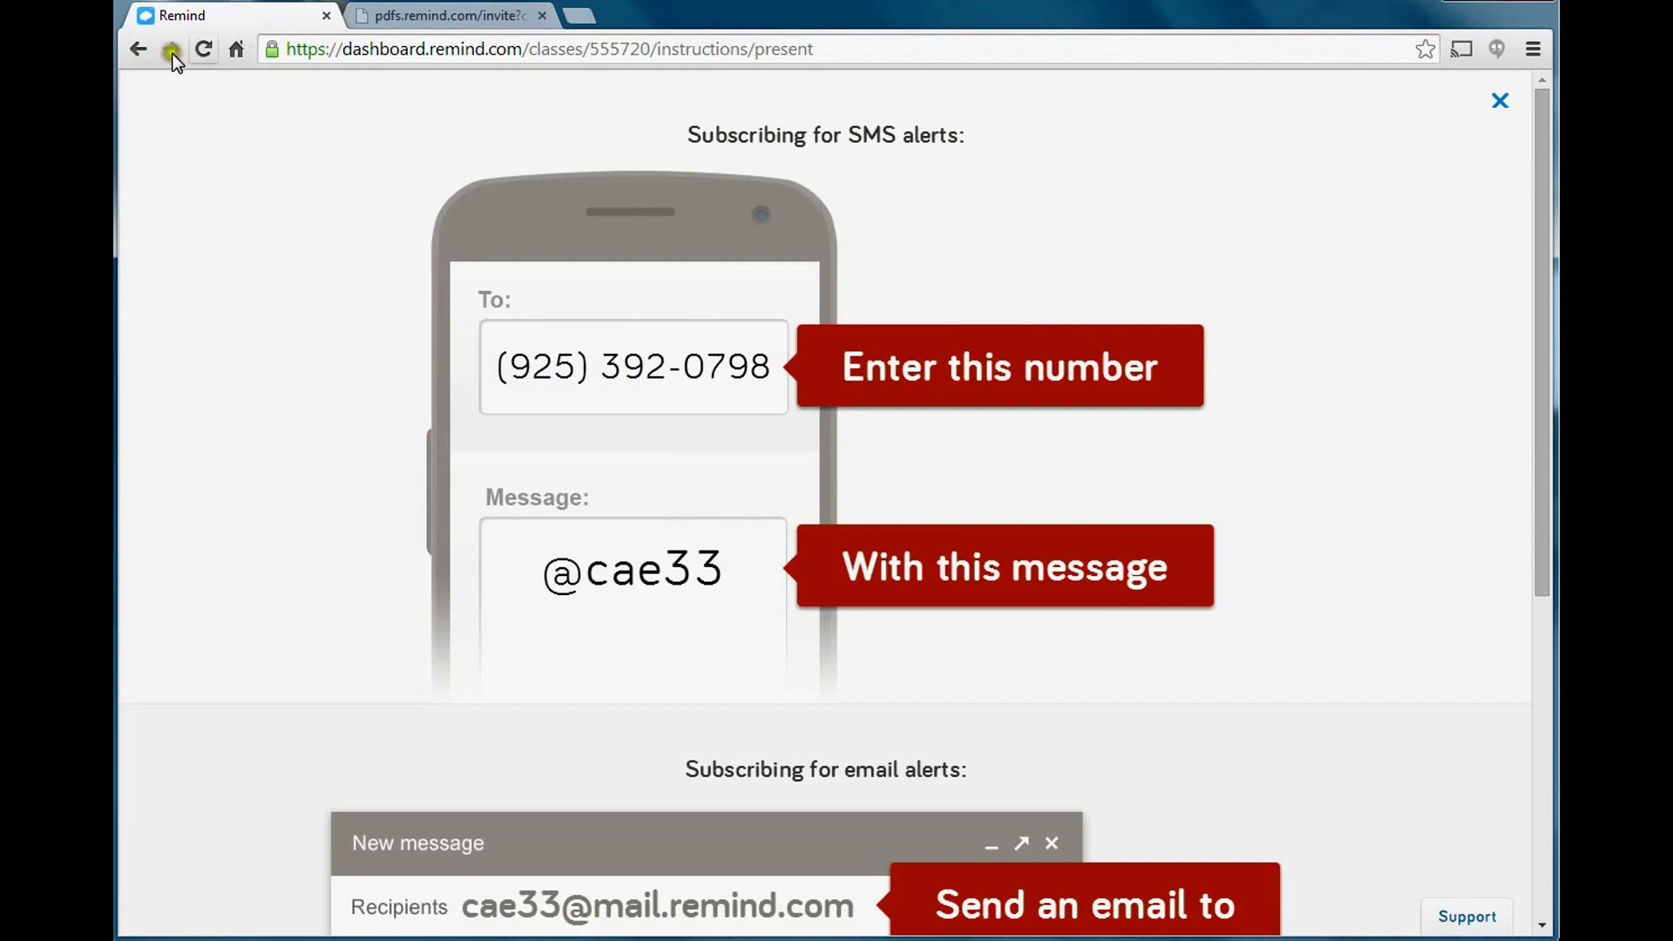
{"action": "left_click", "coordinate": [134, 50]}
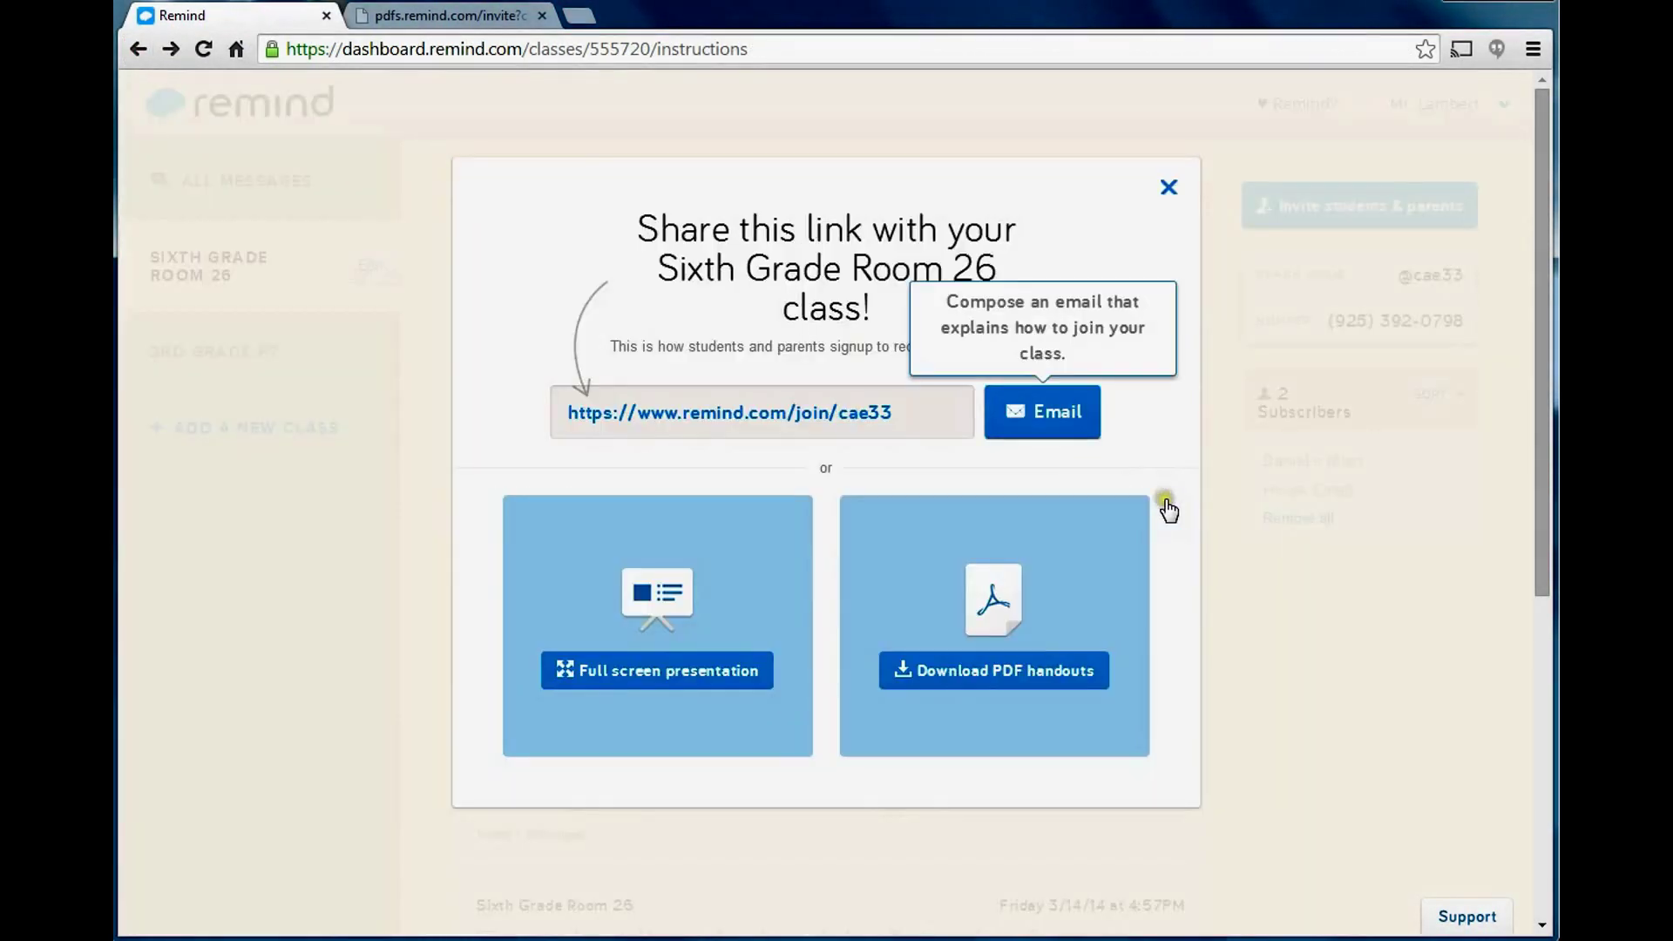
{"action": "left_click", "coordinate": [1168, 187]}
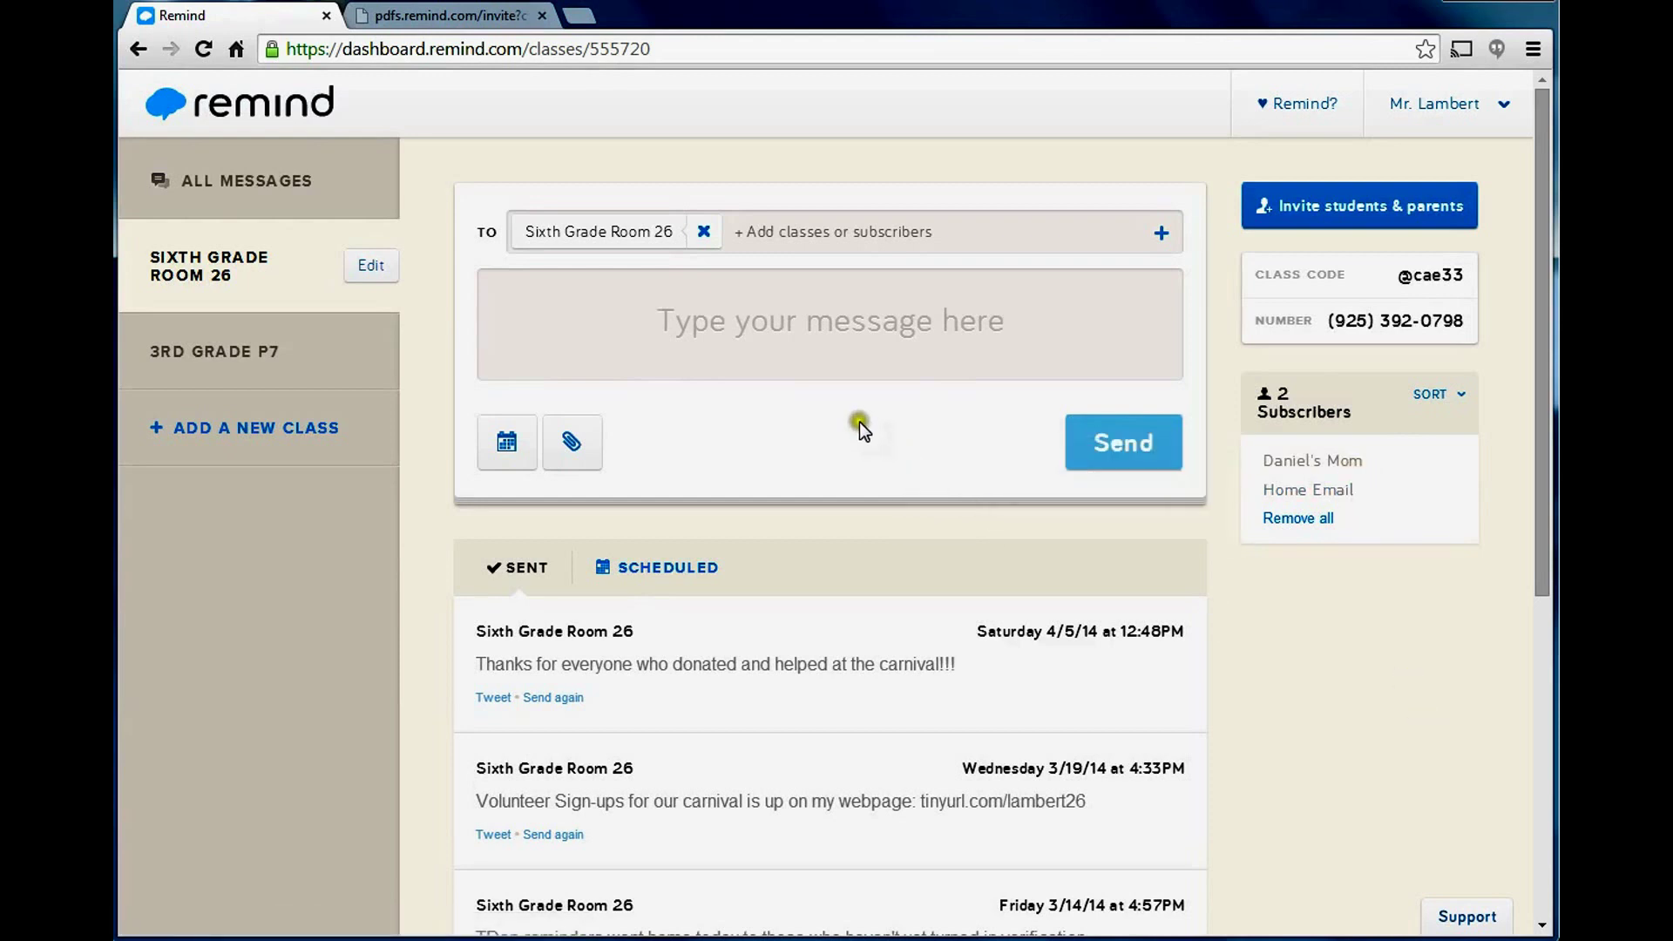
Write 'Have a great summer!' to Sixth Grade Room 26 and send it.
{"action": "left_click", "coordinate": [808, 307]}
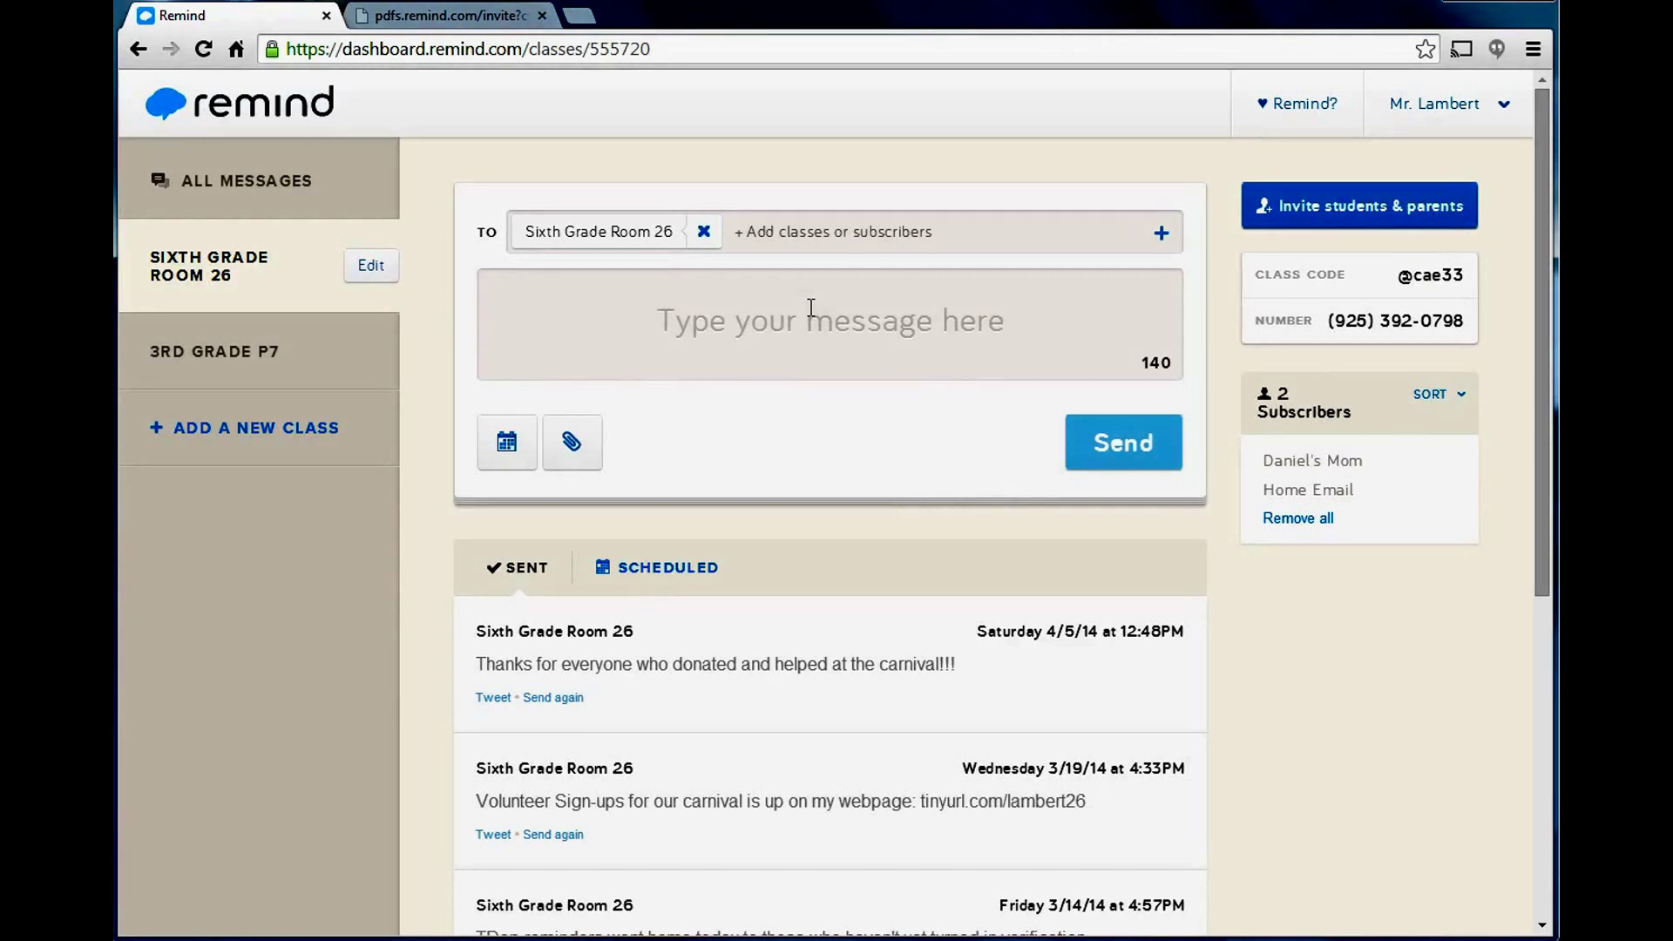
{"action": "type", "text": "Have"}
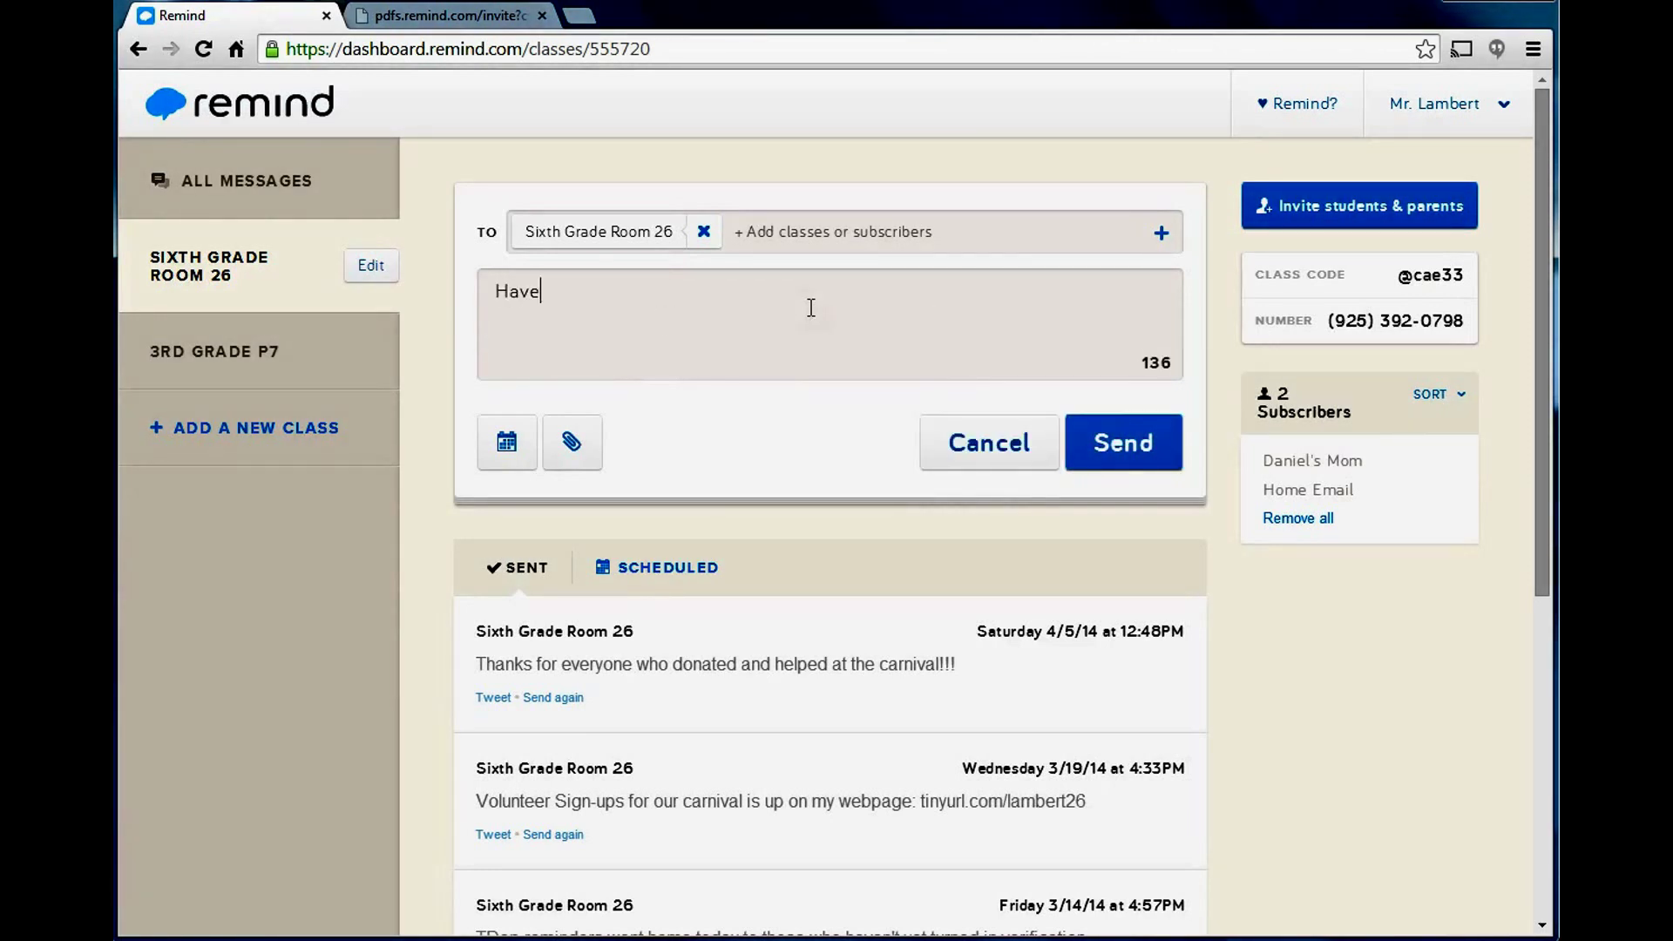
{"action": "type", "text": " a great summer"}
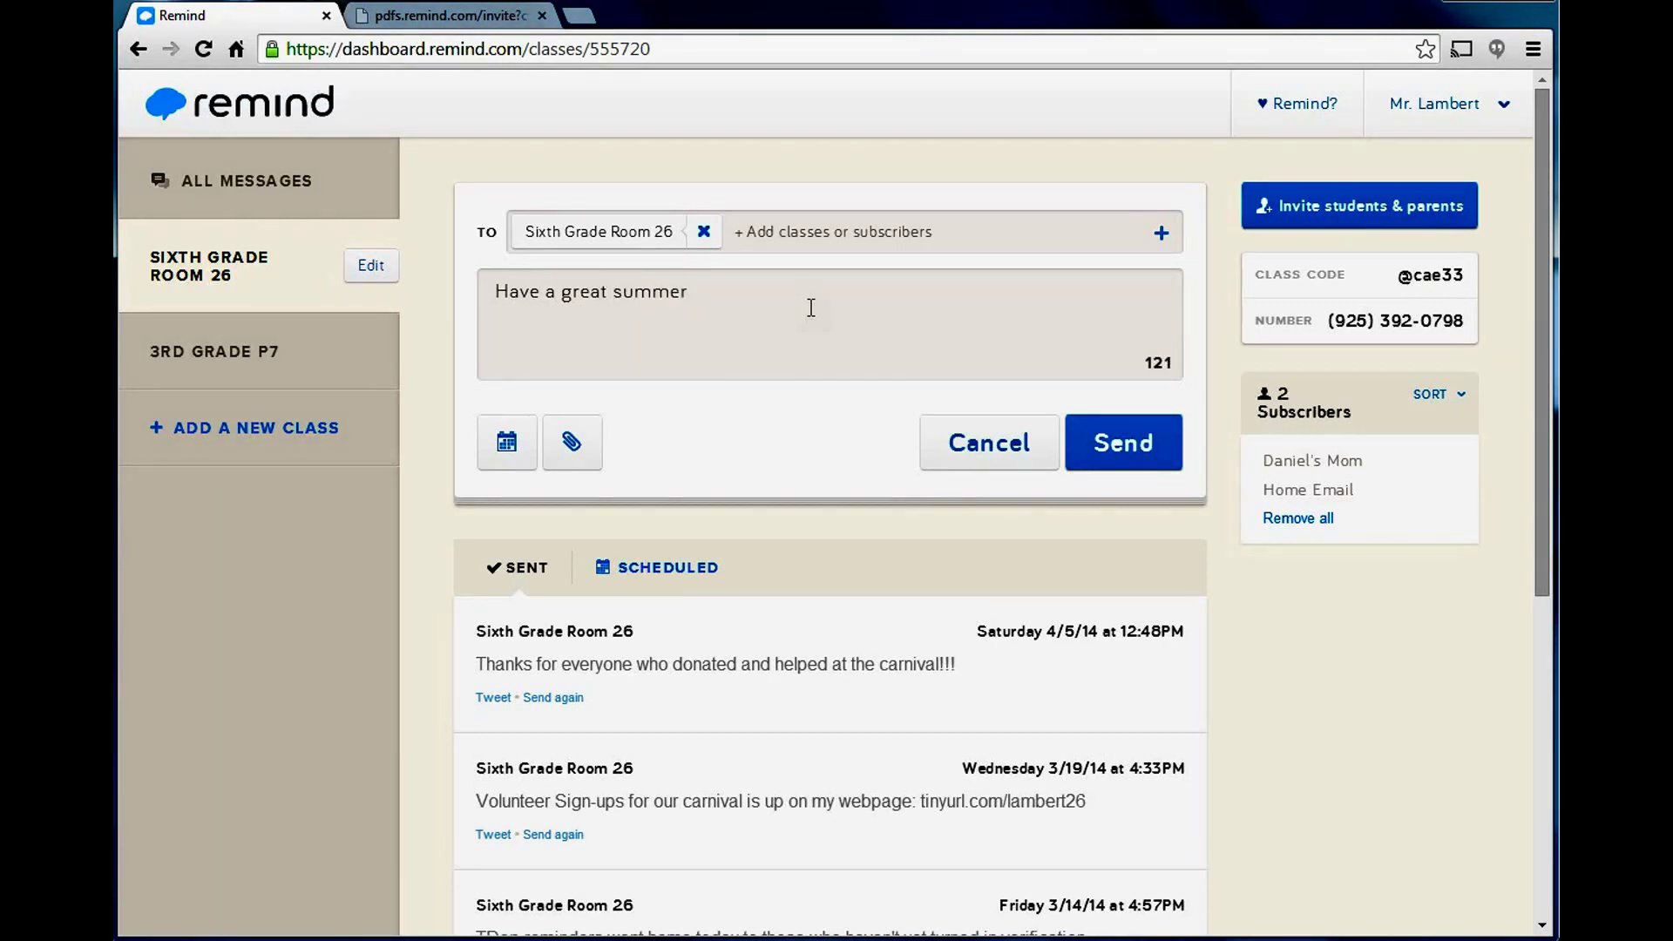
{"action": "type", "text": "!"}
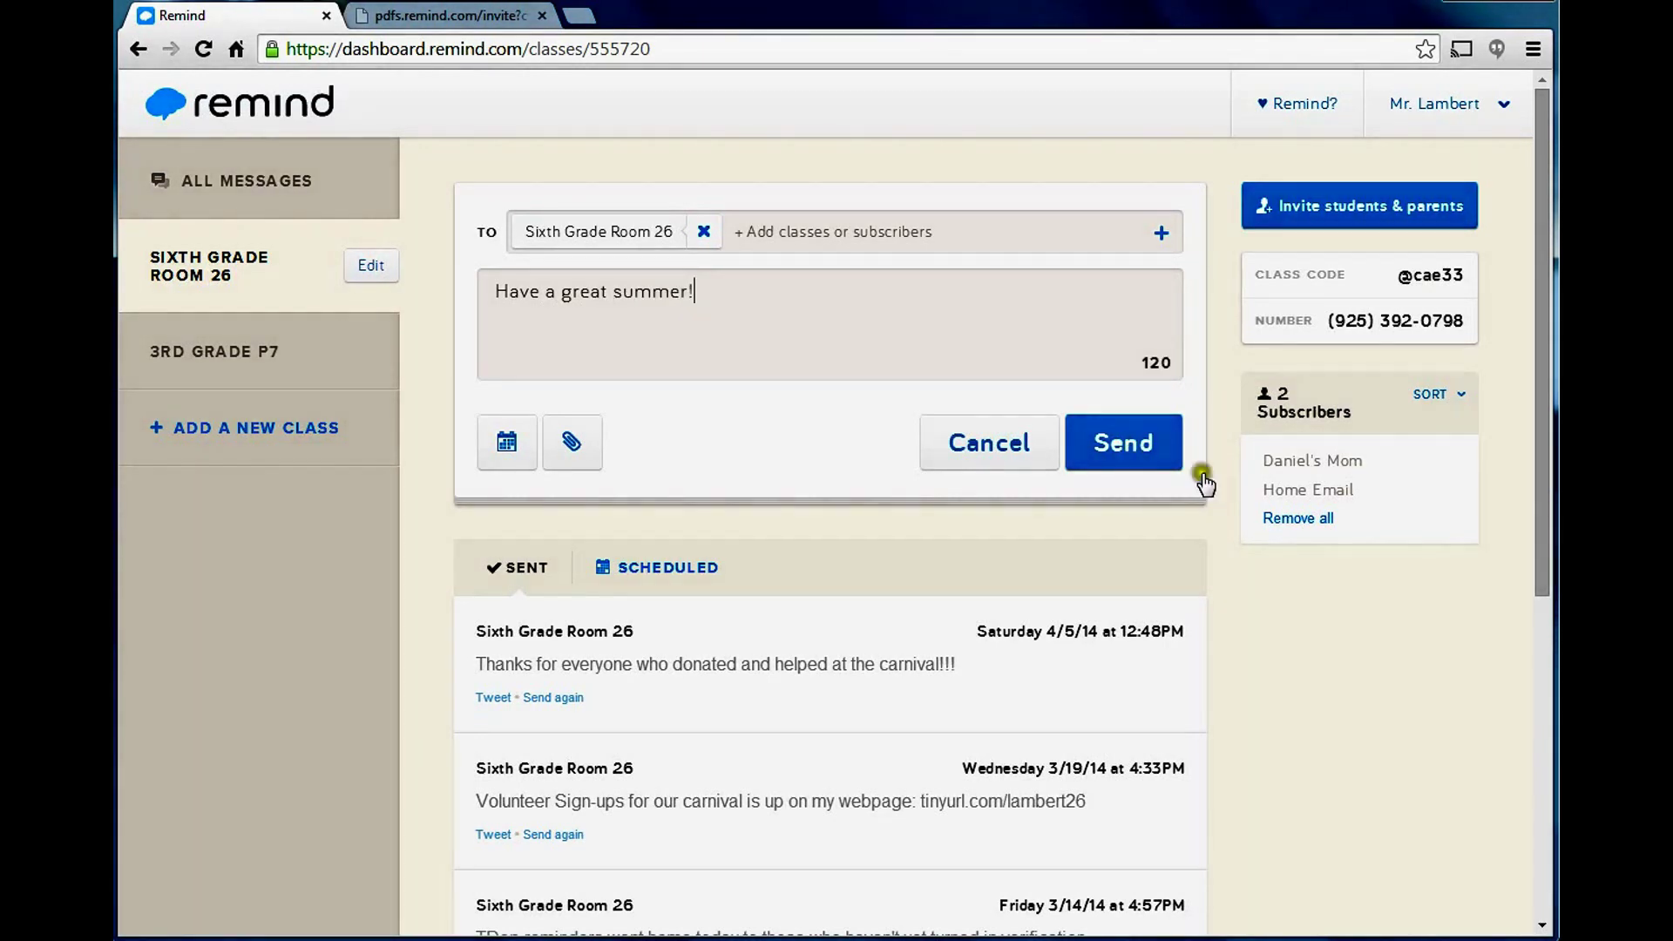
{"action": "left_click", "coordinate": [1131, 446]}
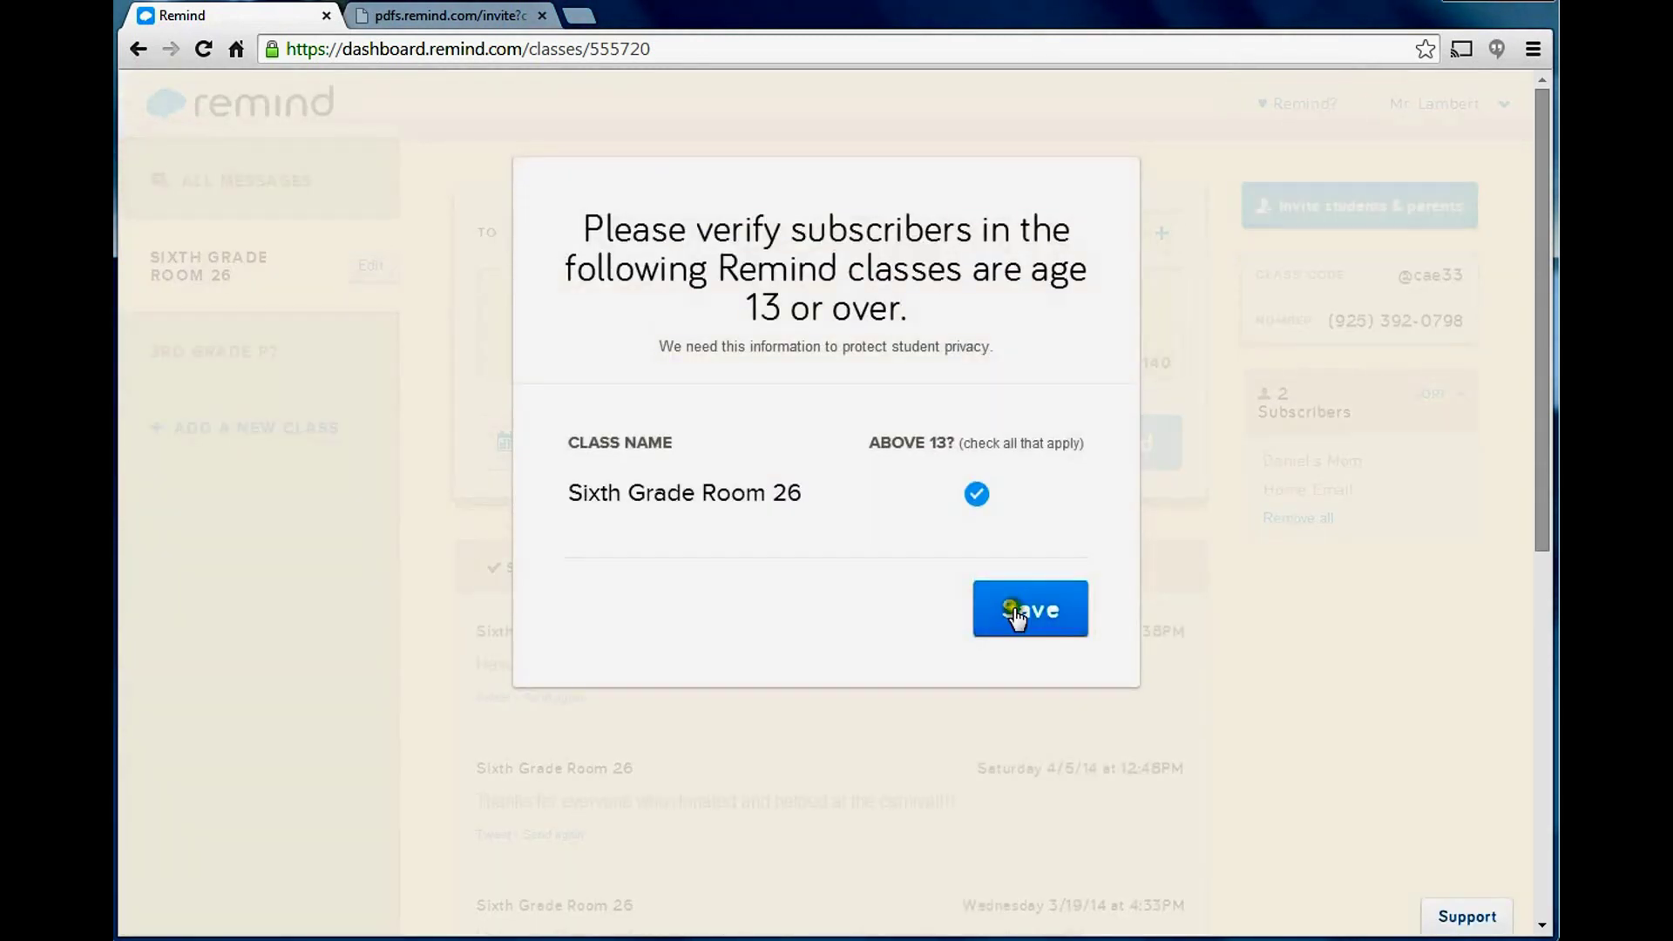
Mark the class as above 13, save, and dismiss the Thank you confirmation.
{"action": "left_click", "coordinate": [975, 496]}
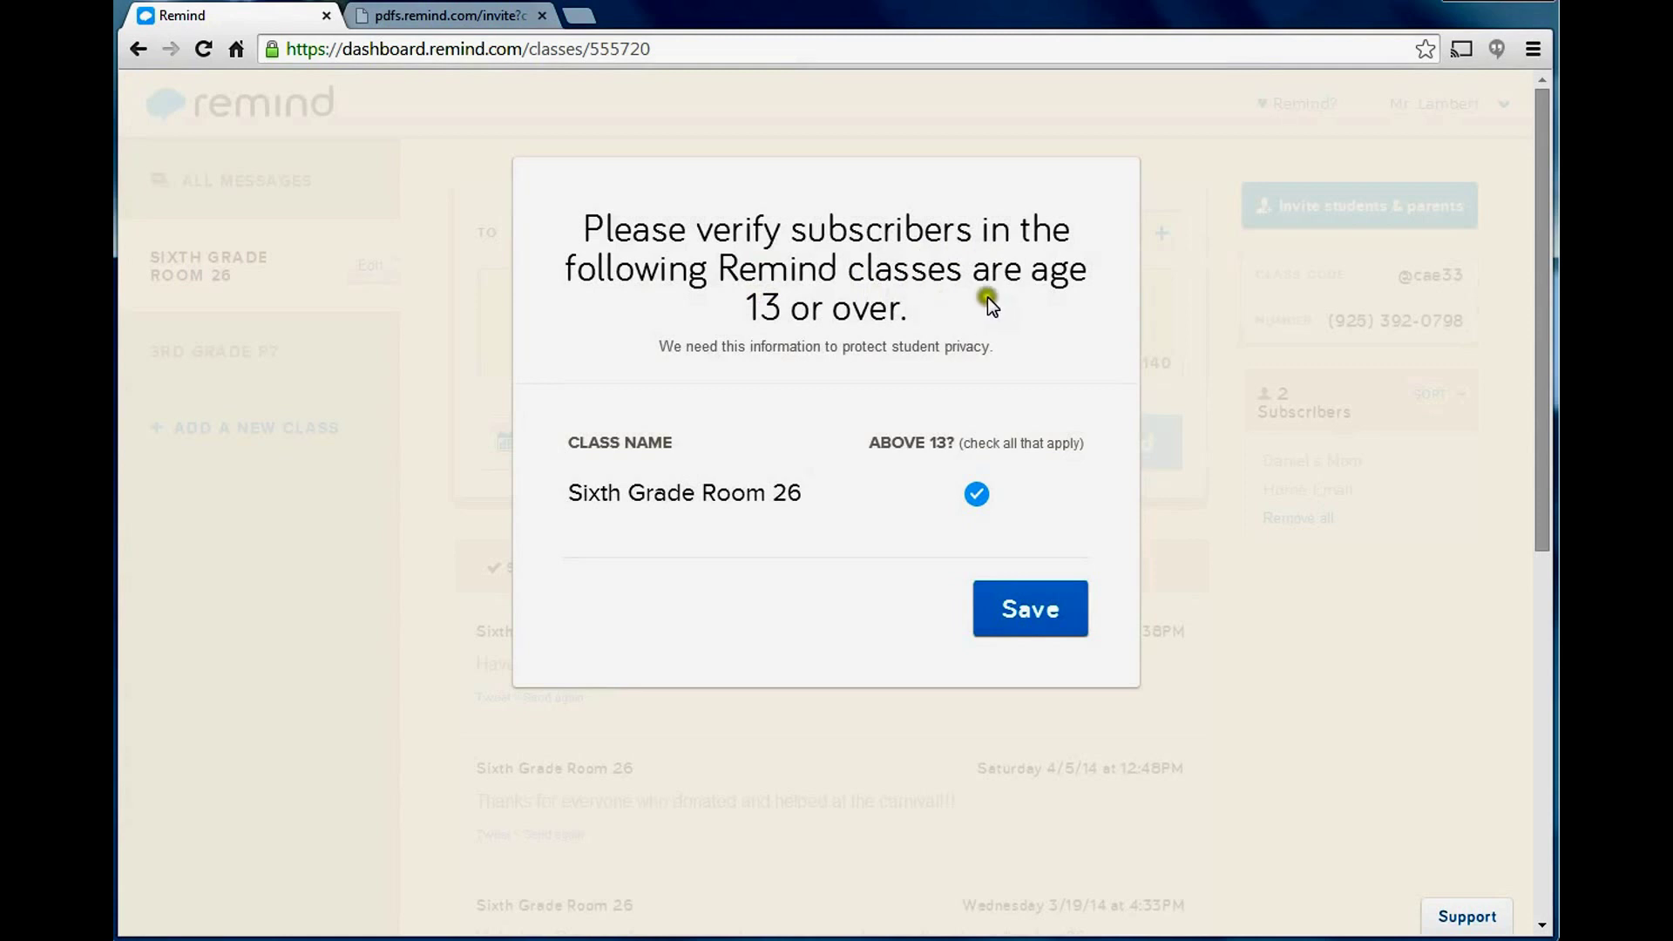
{"action": "left_click", "coordinate": [1031, 610]}
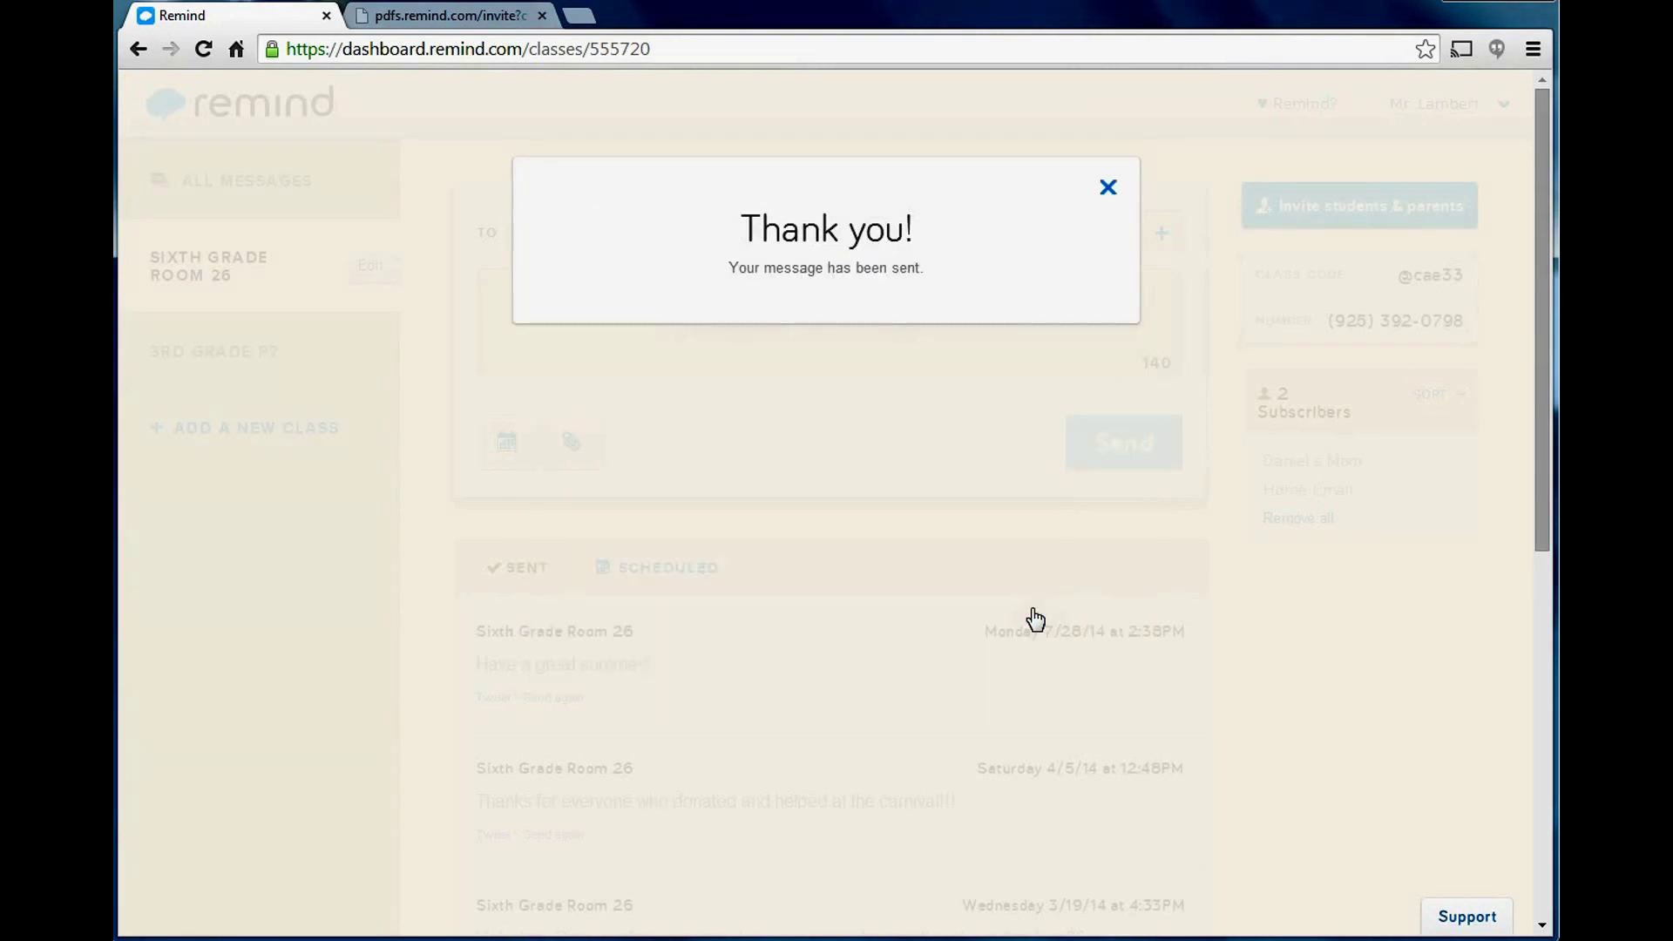
{"action": "left_click", "coordinate": [1108, 190]}
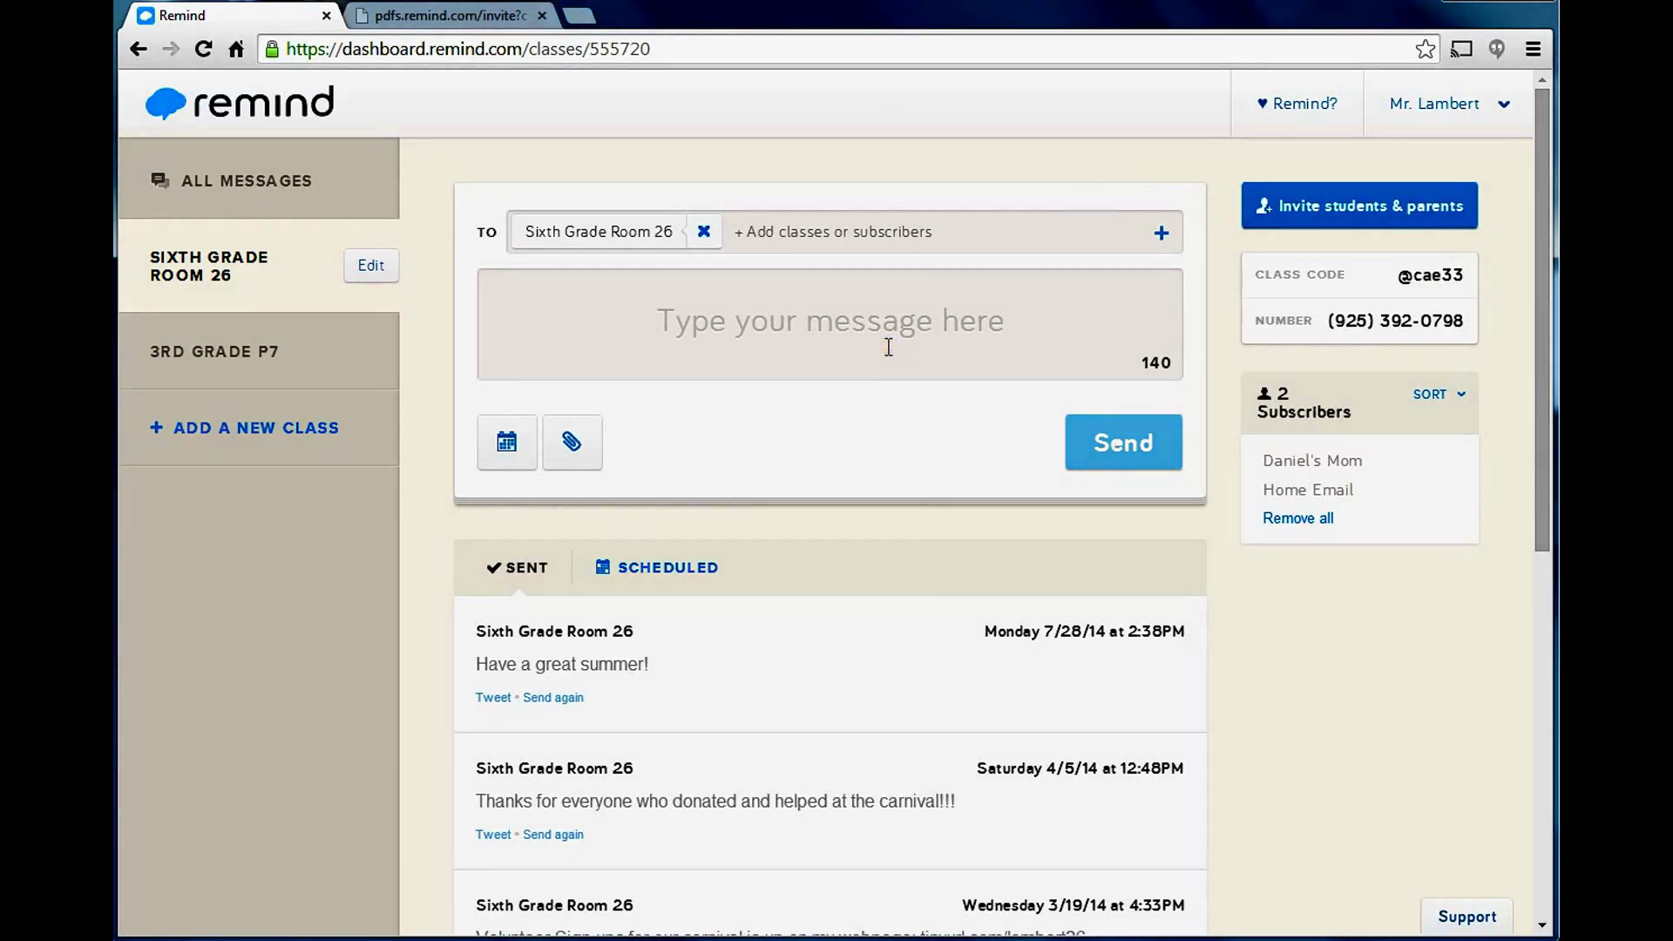
Remove the Sixth Grade Room 26 chip, add and remove a parent and Home Email, leaving no recipients.
{"action": "left_click", "coordinate": [1307, 490]}
{"action": "left_click", "coordinate": [704, 232]}
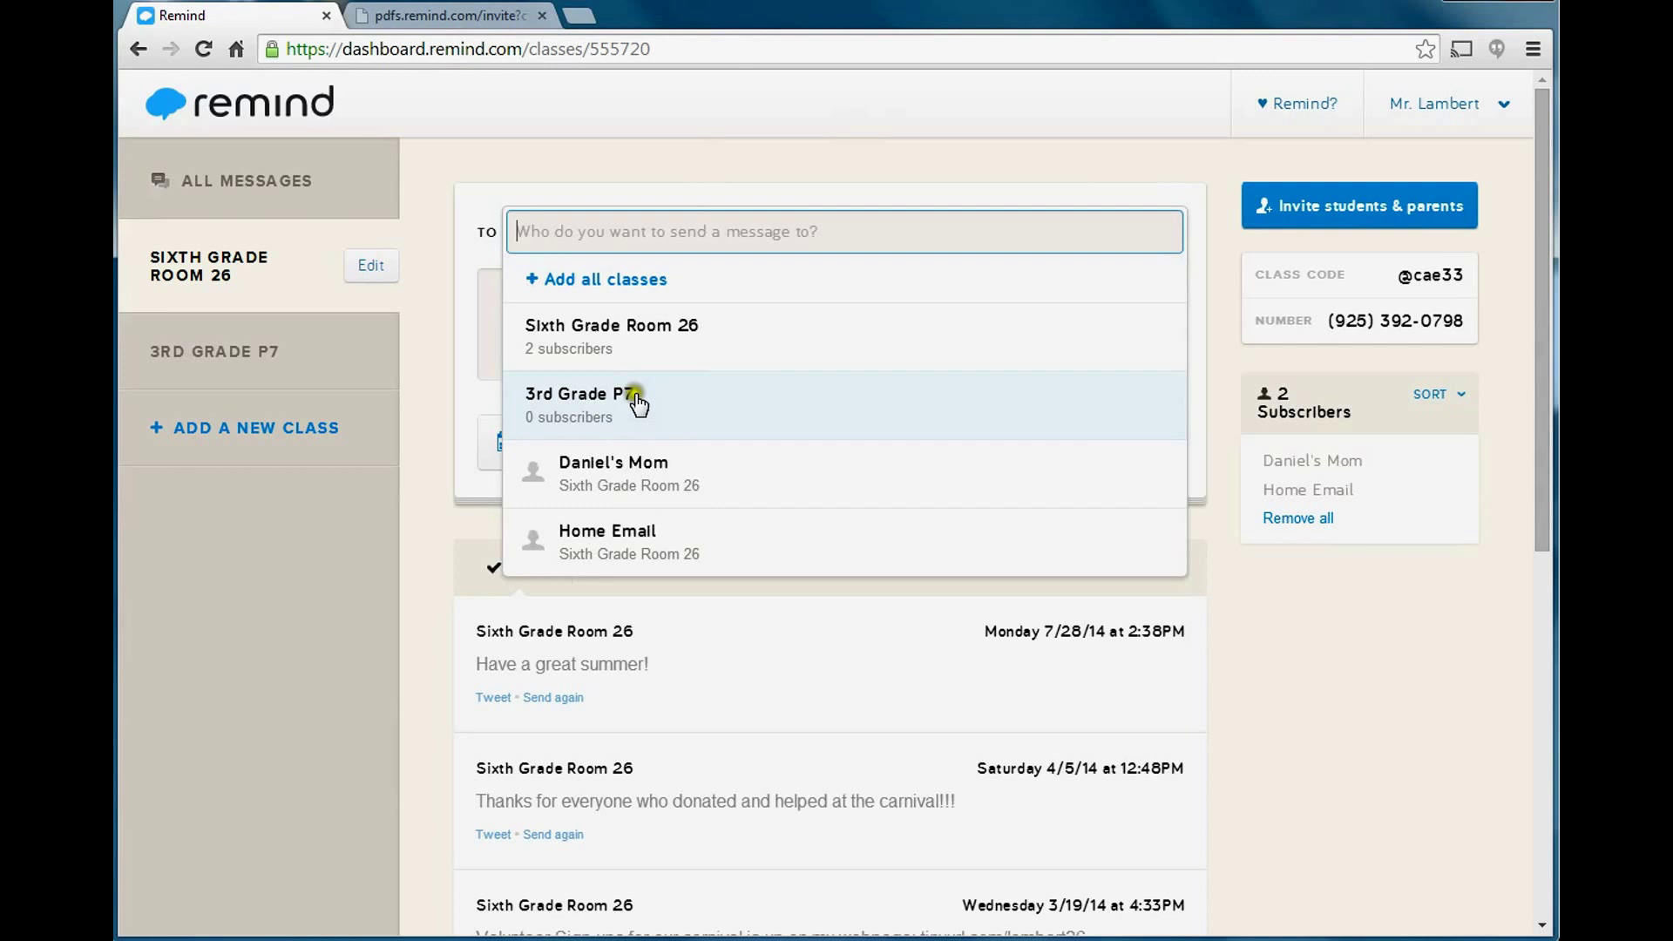
{"action": "left_click", "coordinate": [624, 479]}
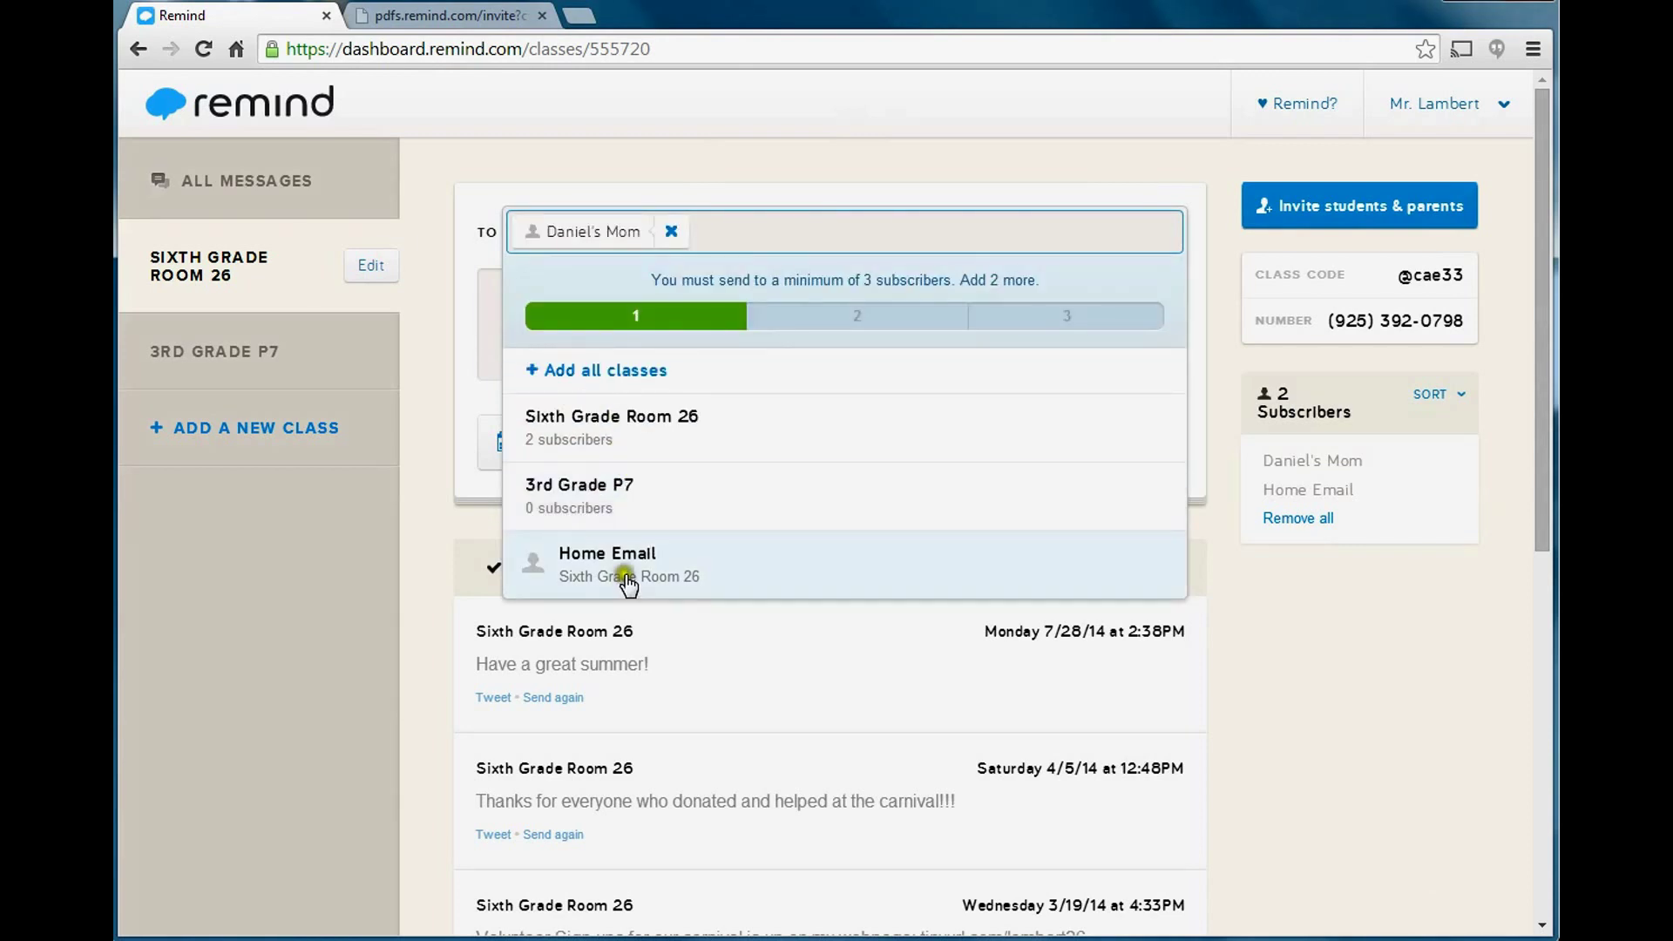
{"action": "left_click", "coordinate": [617, 571]}
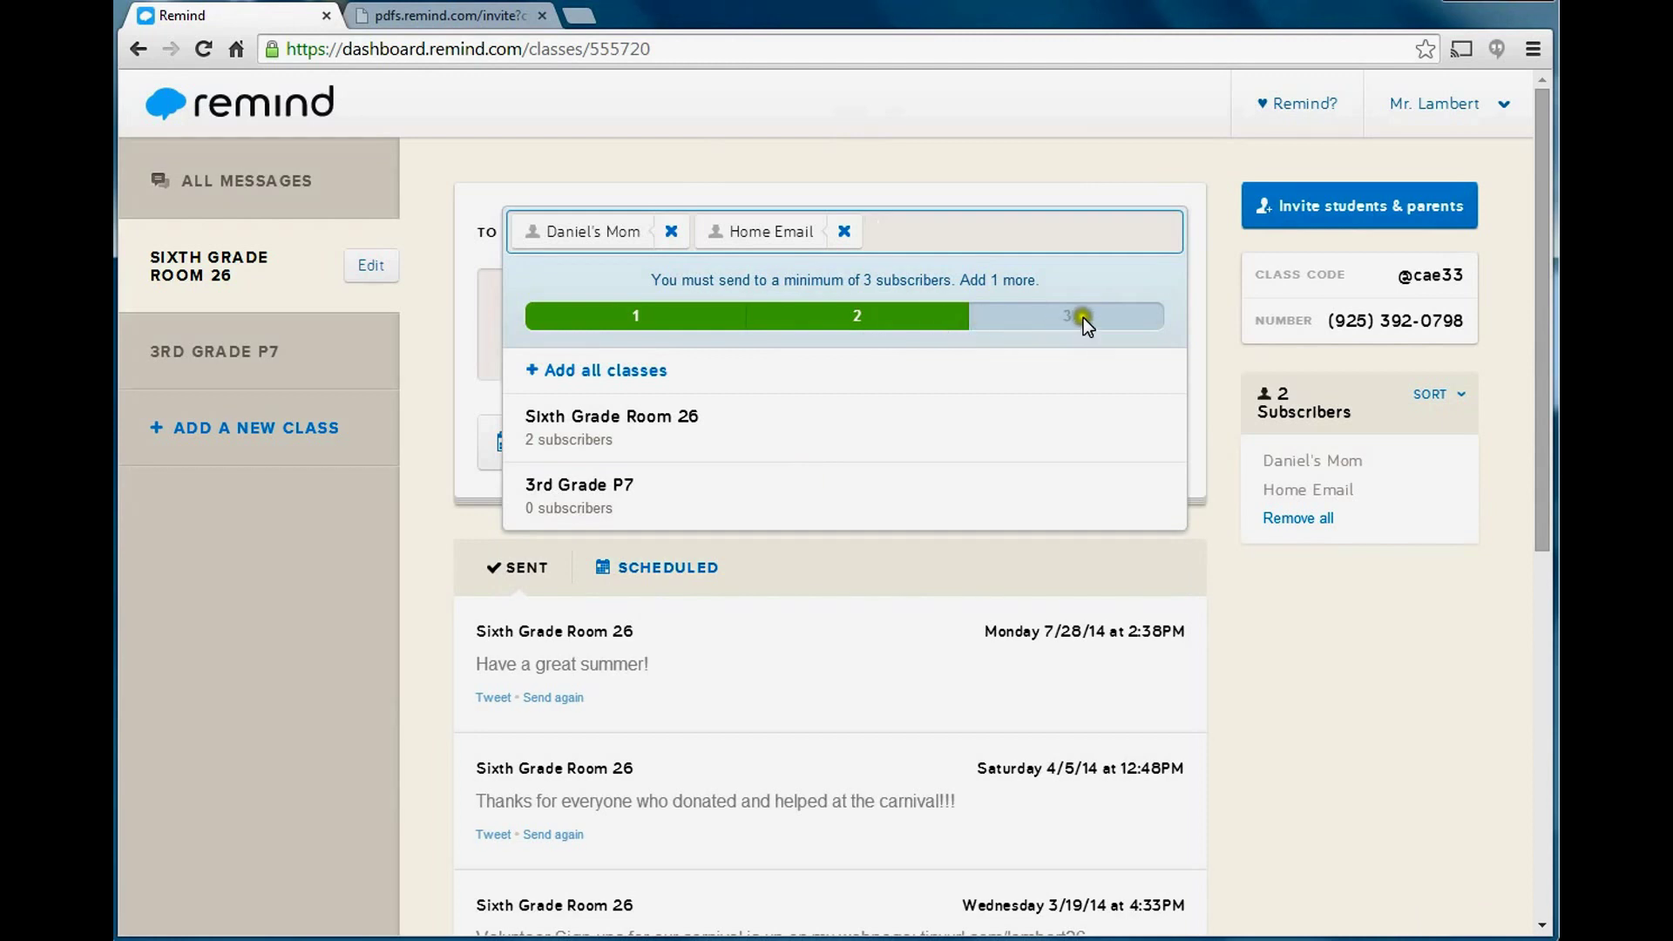
{"action": "left_click", "coordinate": [844, 231]}
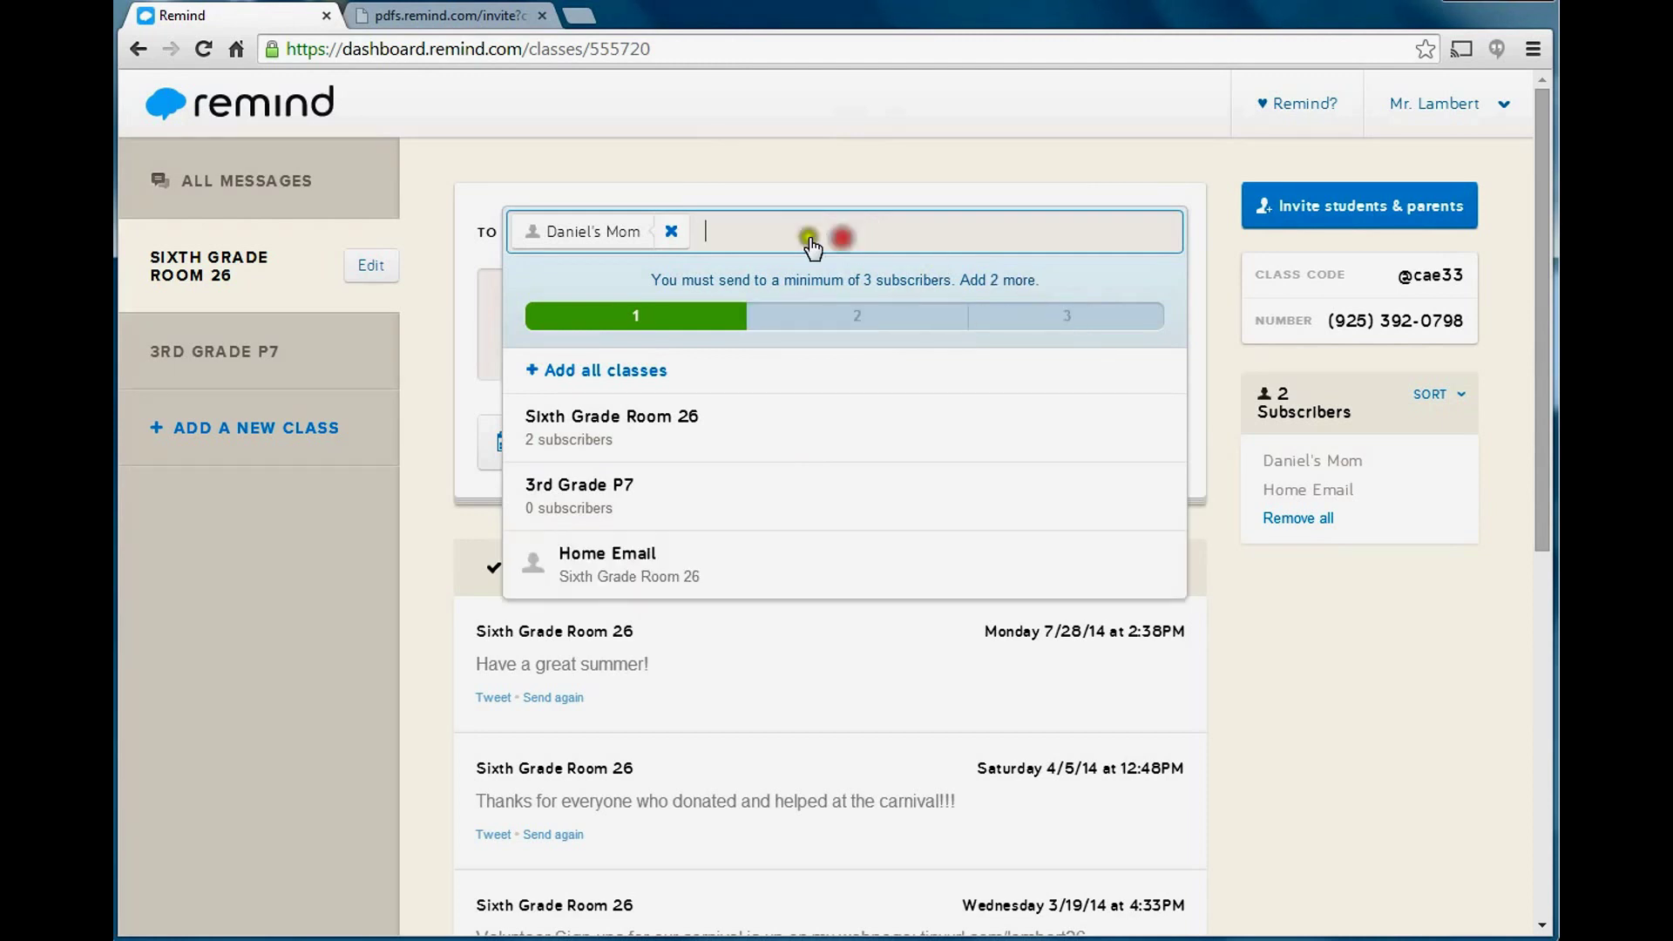
{"action": "left_click", "coordinate": [669, 234]}
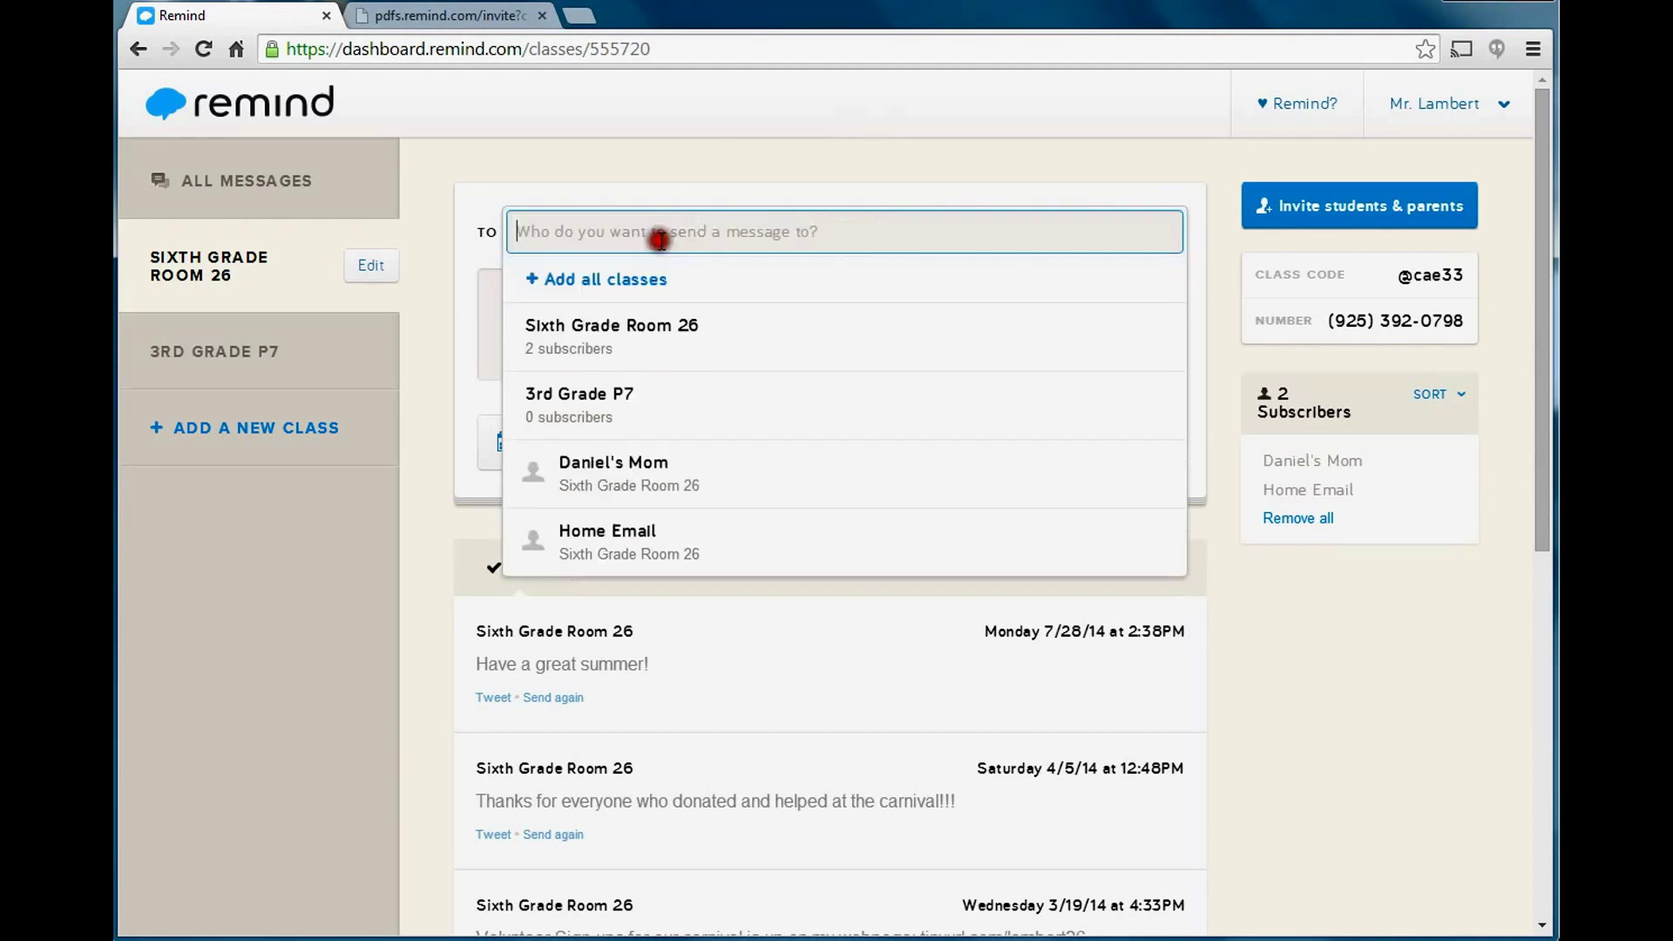
{"action": "left_click", "coordinate": [1248, 614]}
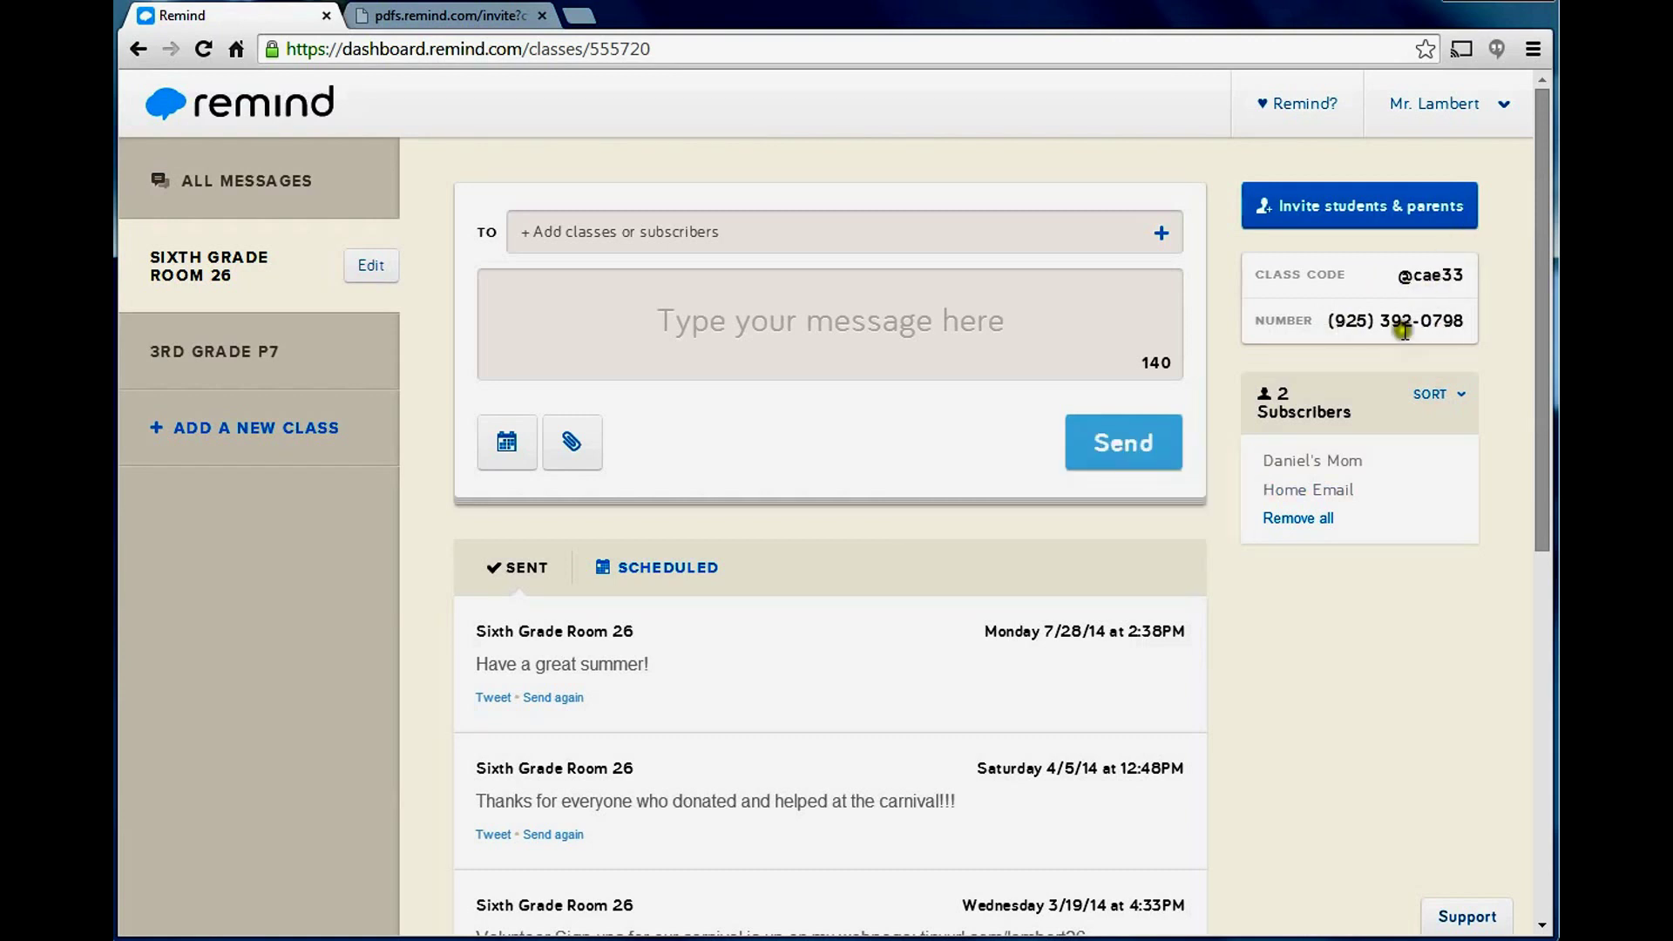
Open the empty 3rd Grade P7 class, then return to Sixth Grade Room 26 and scroll its sent messages.
{"action": "left_click", "coordinate": [255, 370]}
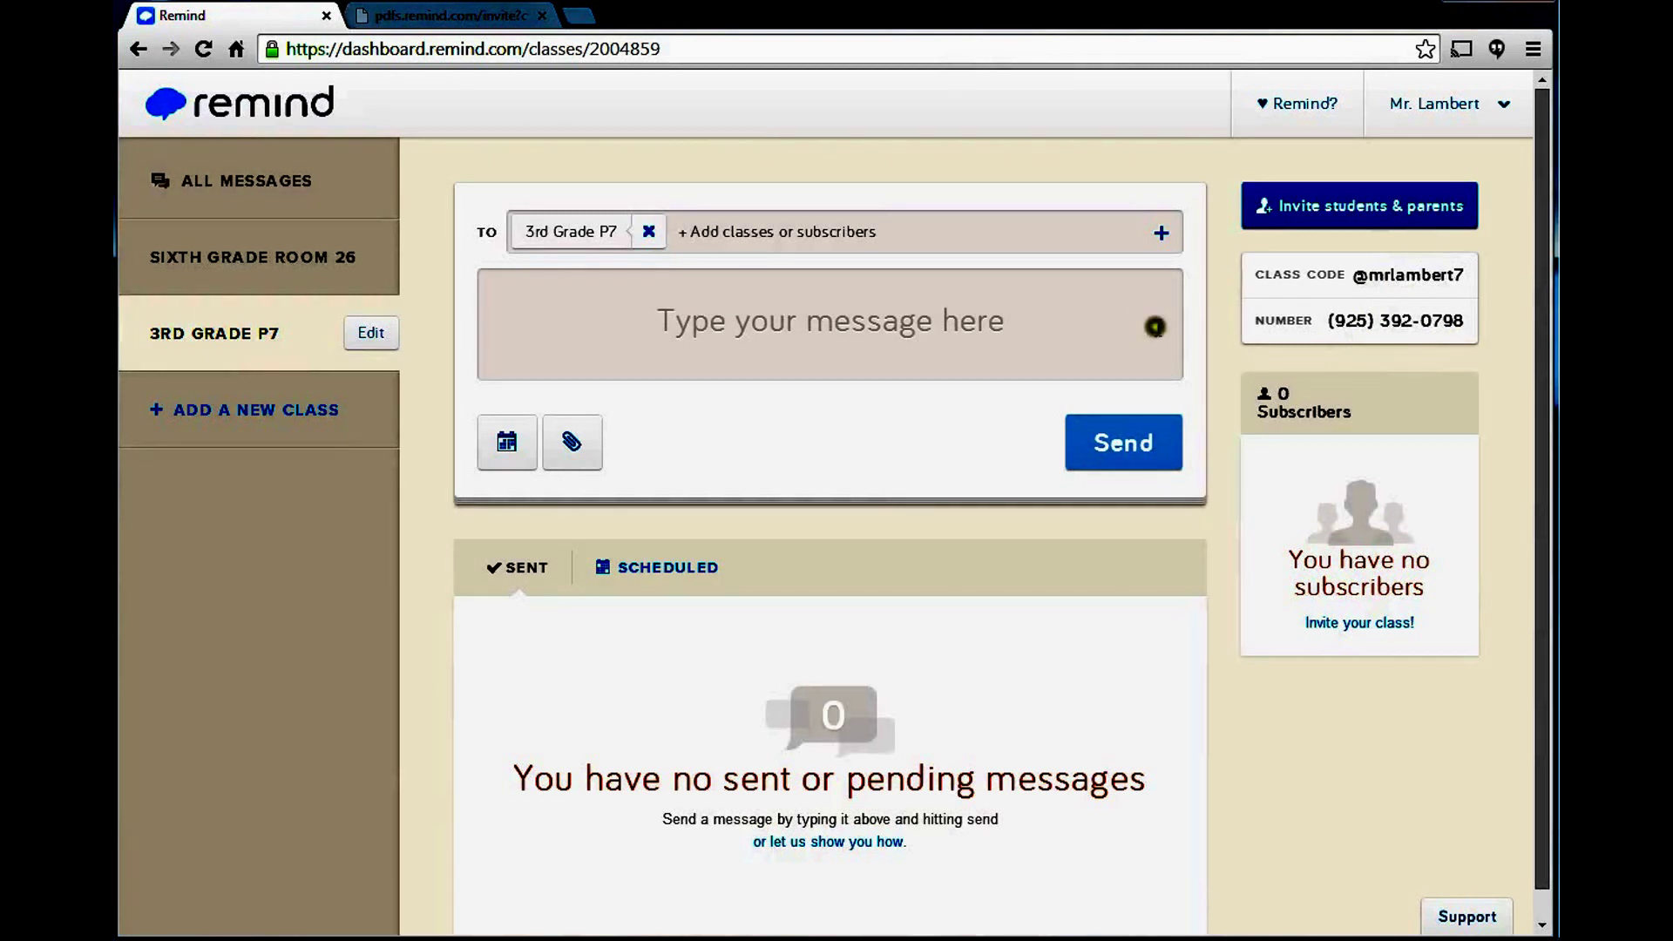
{"action": "left_click", "coordinate": [343, 260]}
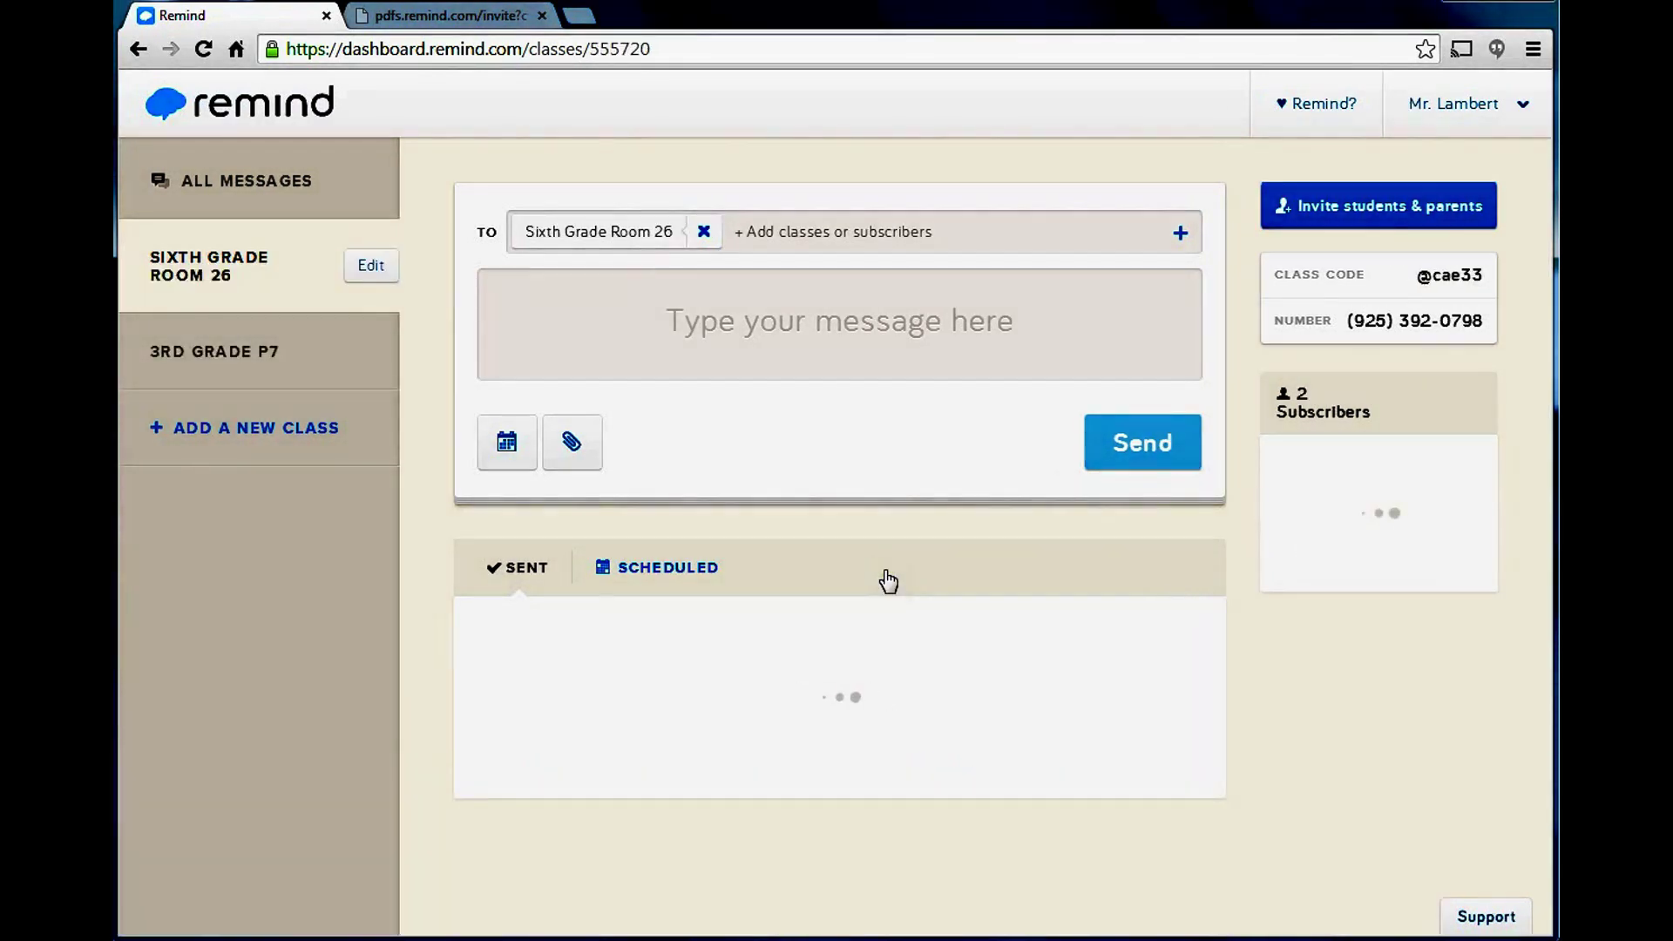
{"action": "scroll", "coordinate": [885, 575], "scroll_direction": "down", "scroll_amount": 3}
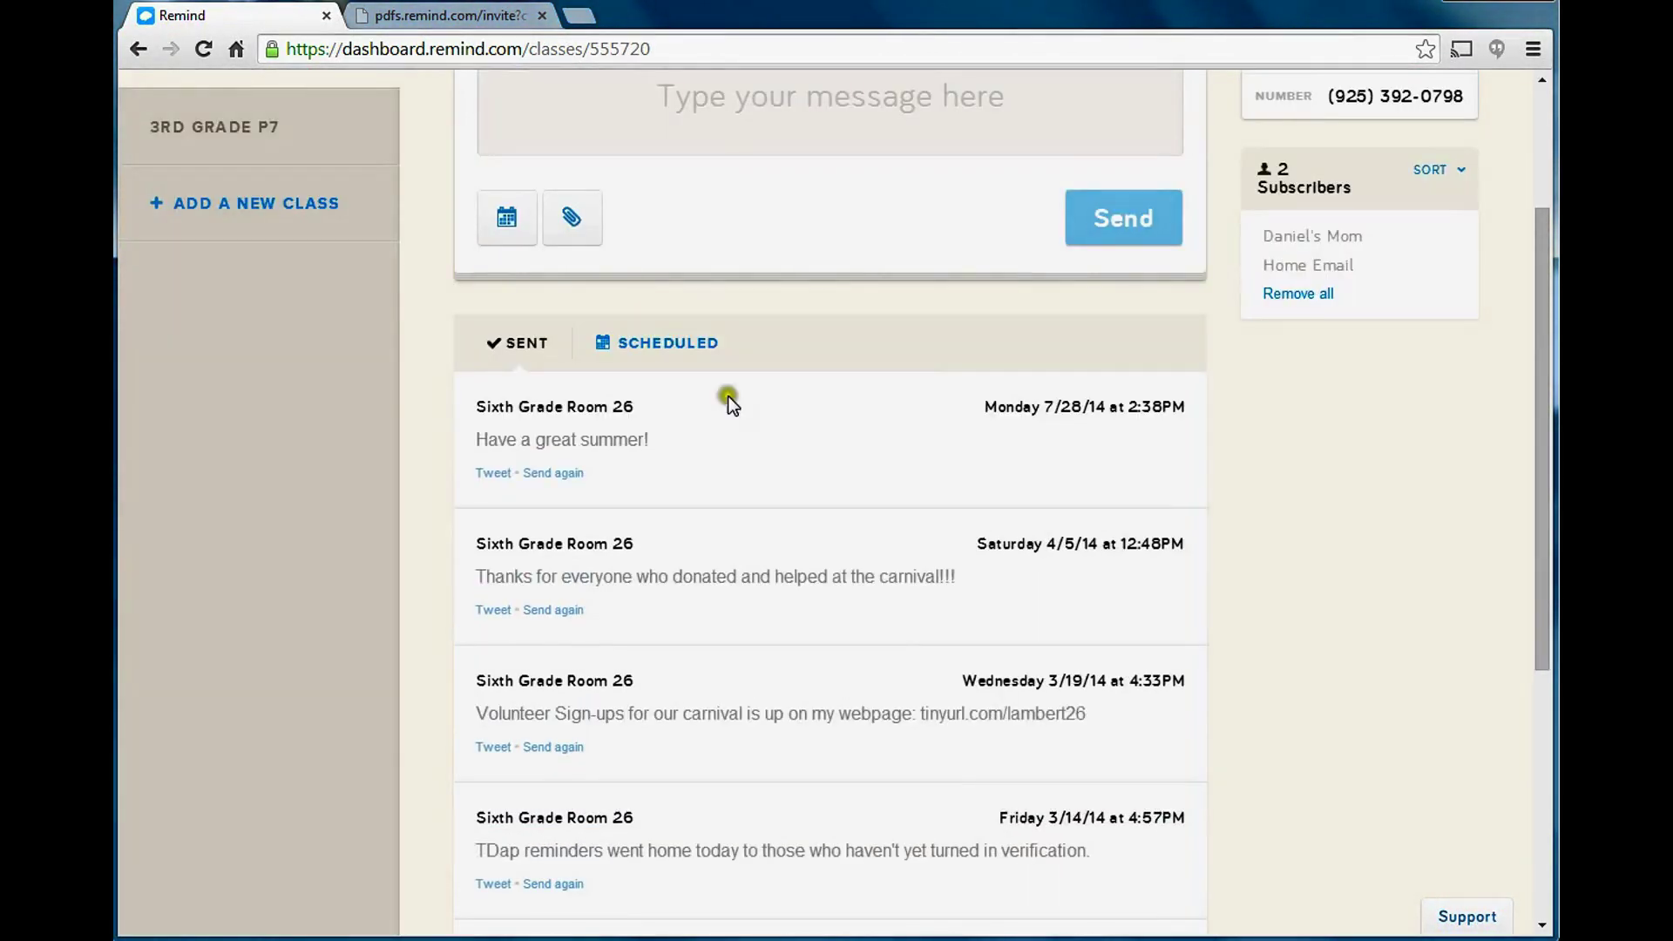
{"action": "scroll", "coordinate": [959, 505], "scroll_direction": "up", "scroll_amount": 3}
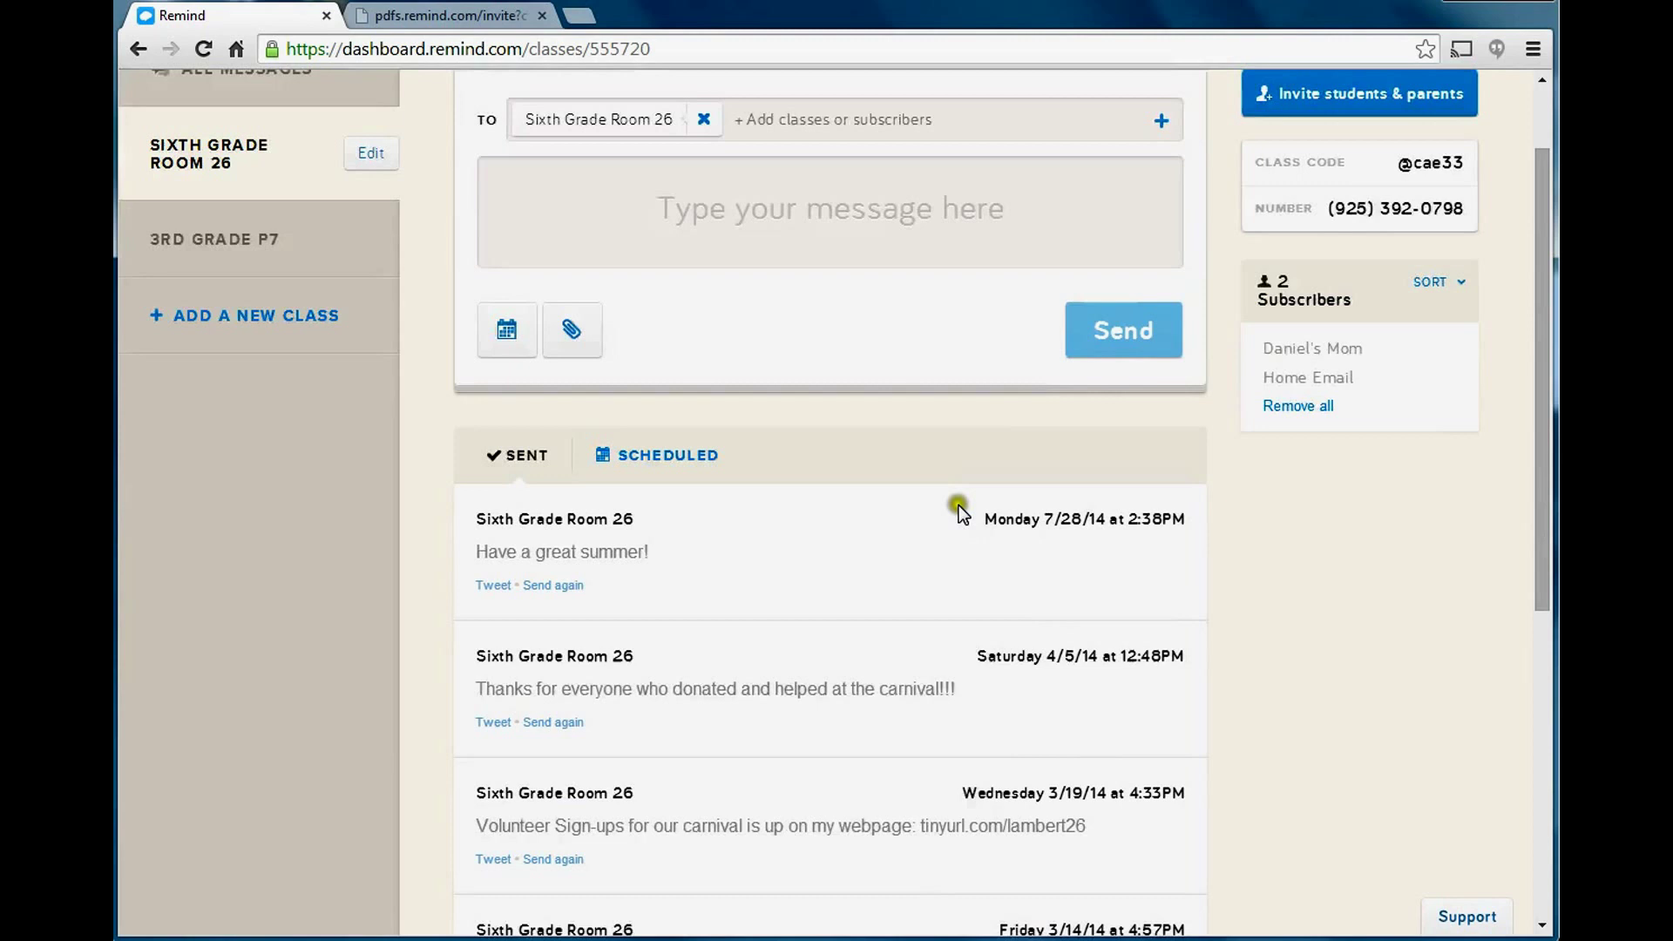
Set the message to send later, picking August 1 so it goes out 08/01/14 at 3:00 PM.
{"action": "left_click", "coordinate": [503, 443]}
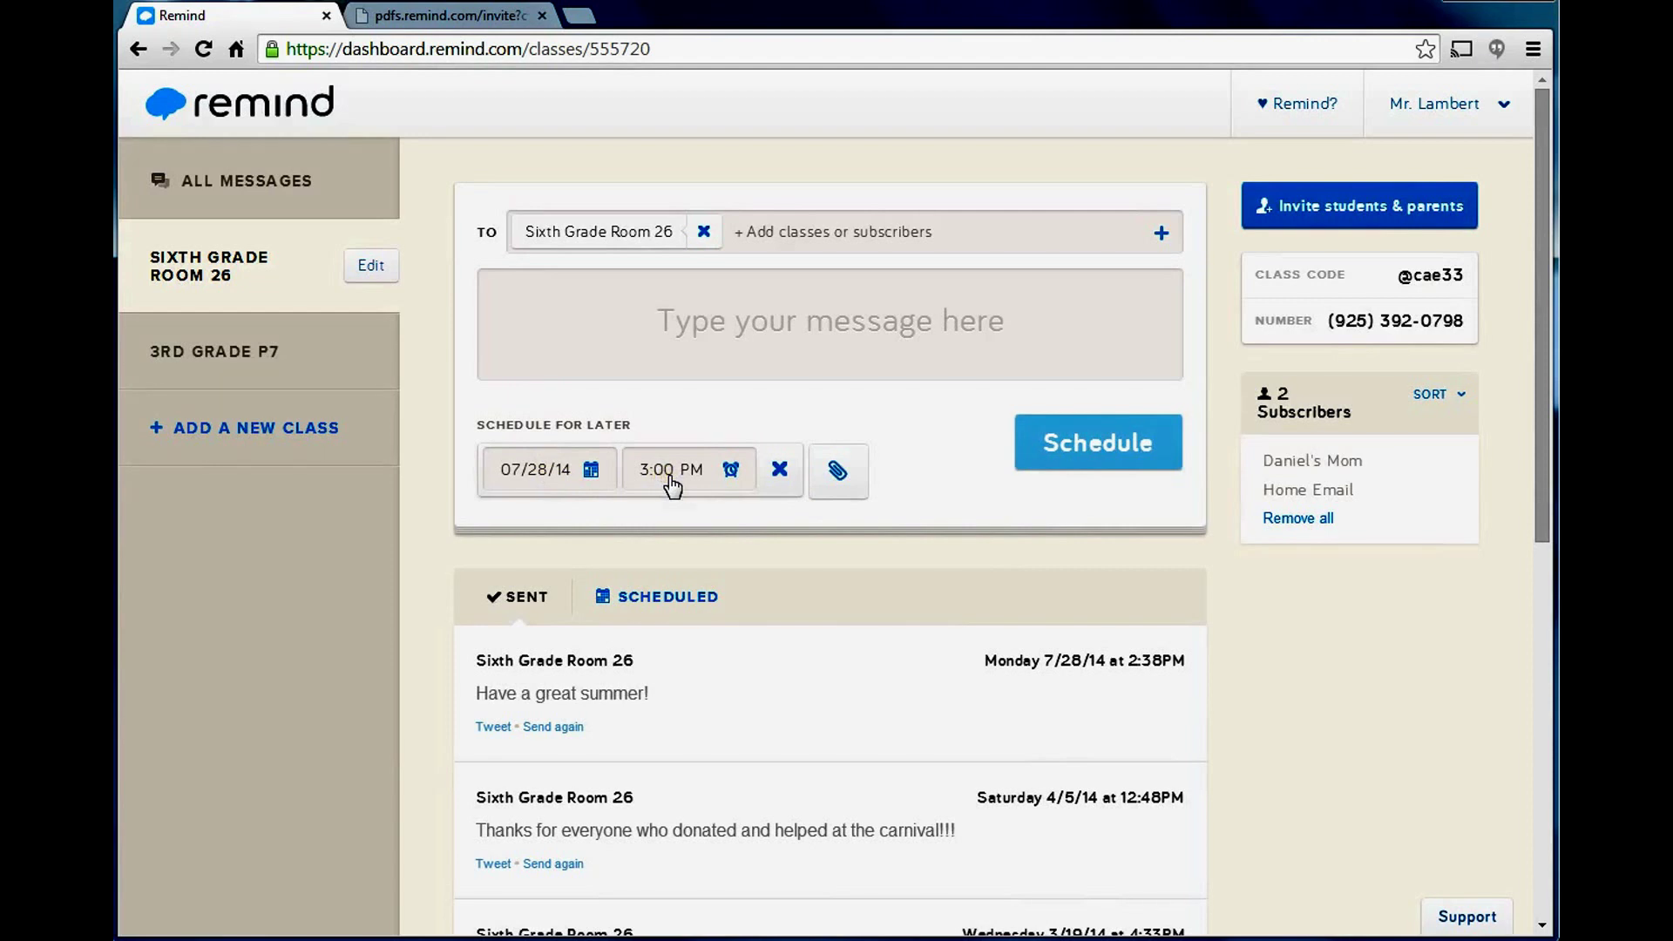
{"action": "left_click", "coordinate": [592, 470]}
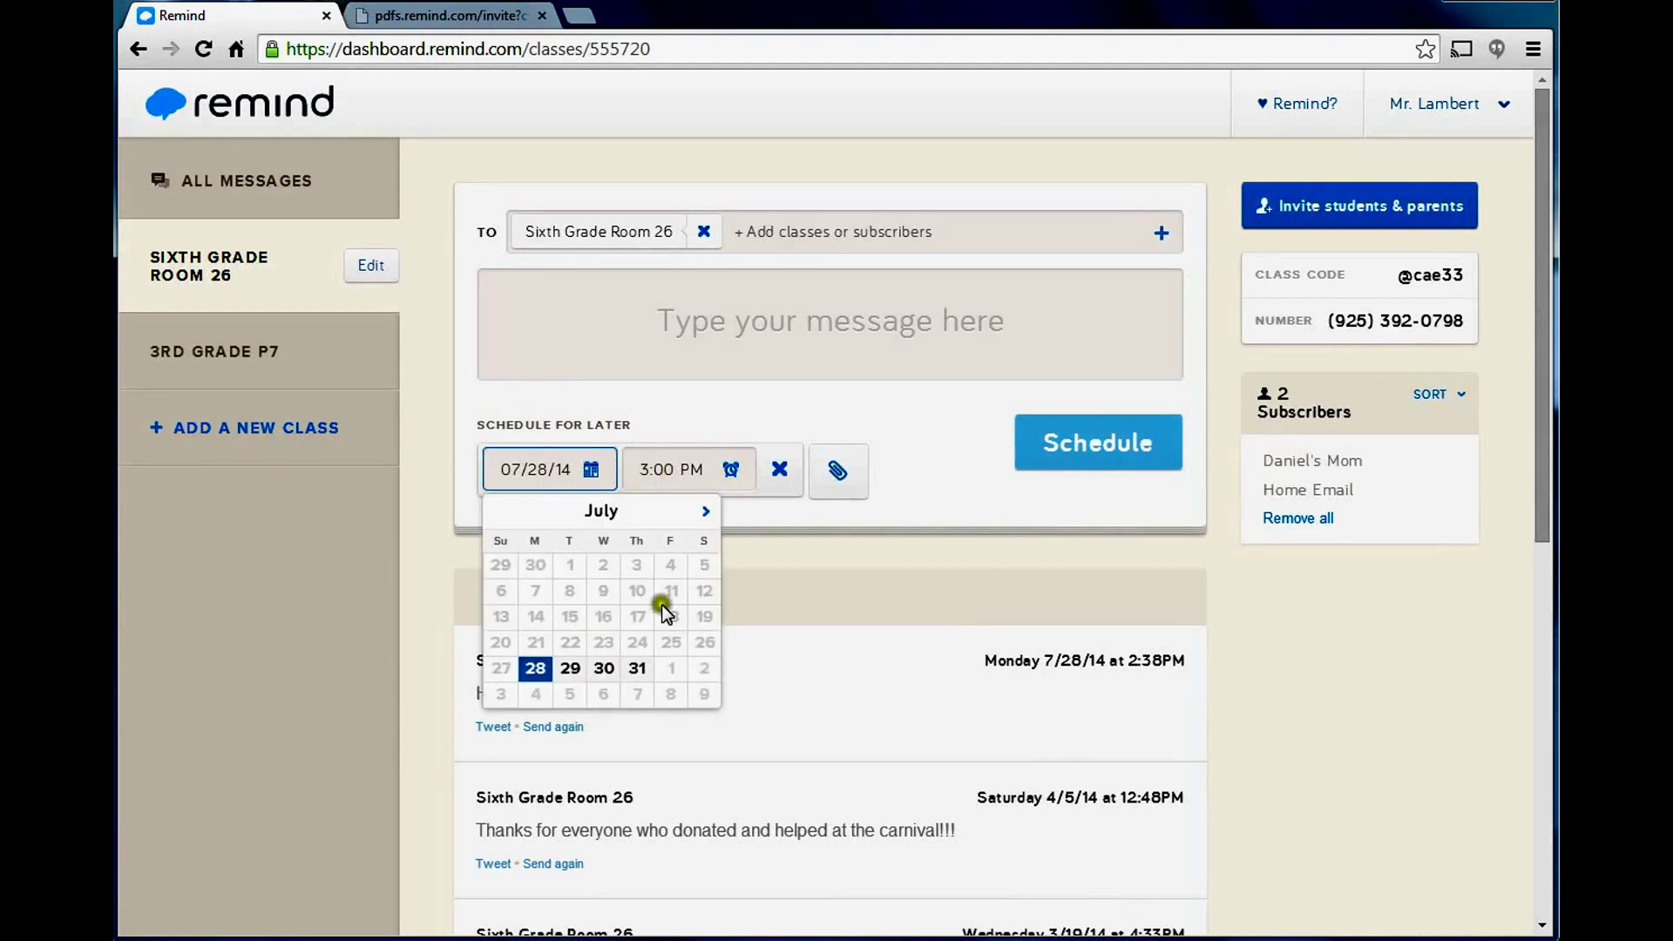
{"action": "left_click", "coordinate": [705, 512]}
{"action": "left_click", "coordinate": [677, 568]}
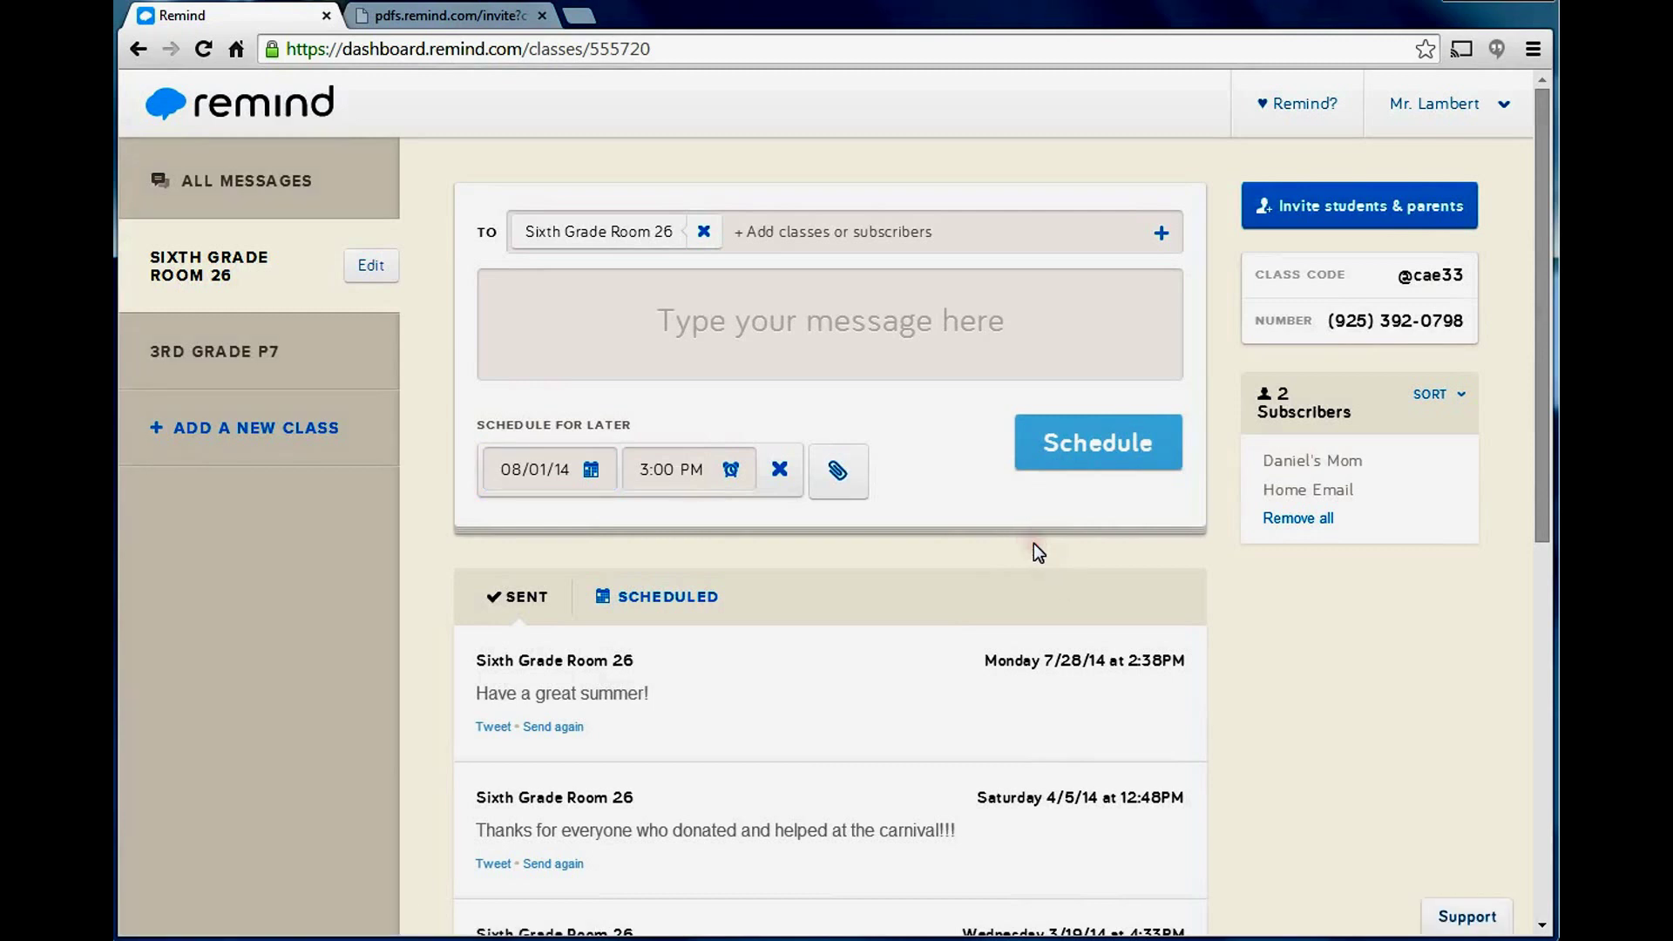
{"action": "mouse_move", "coordinate": [1302, 464]}
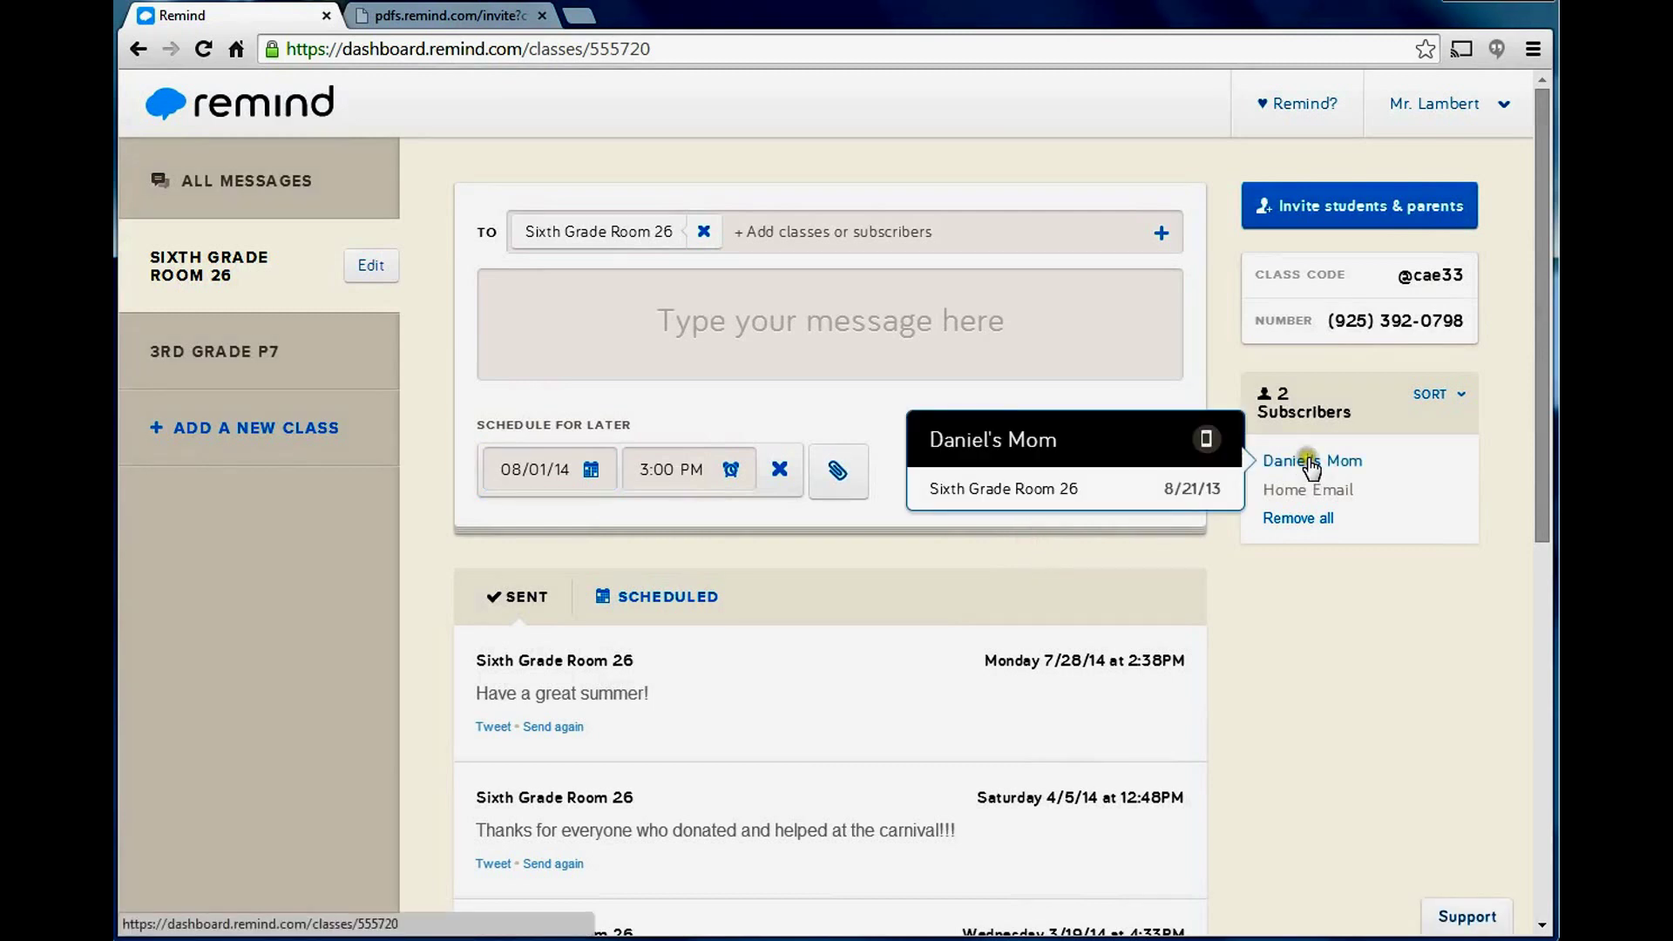
{"action": "mouse_move", "coordinate": [1290, 493]}
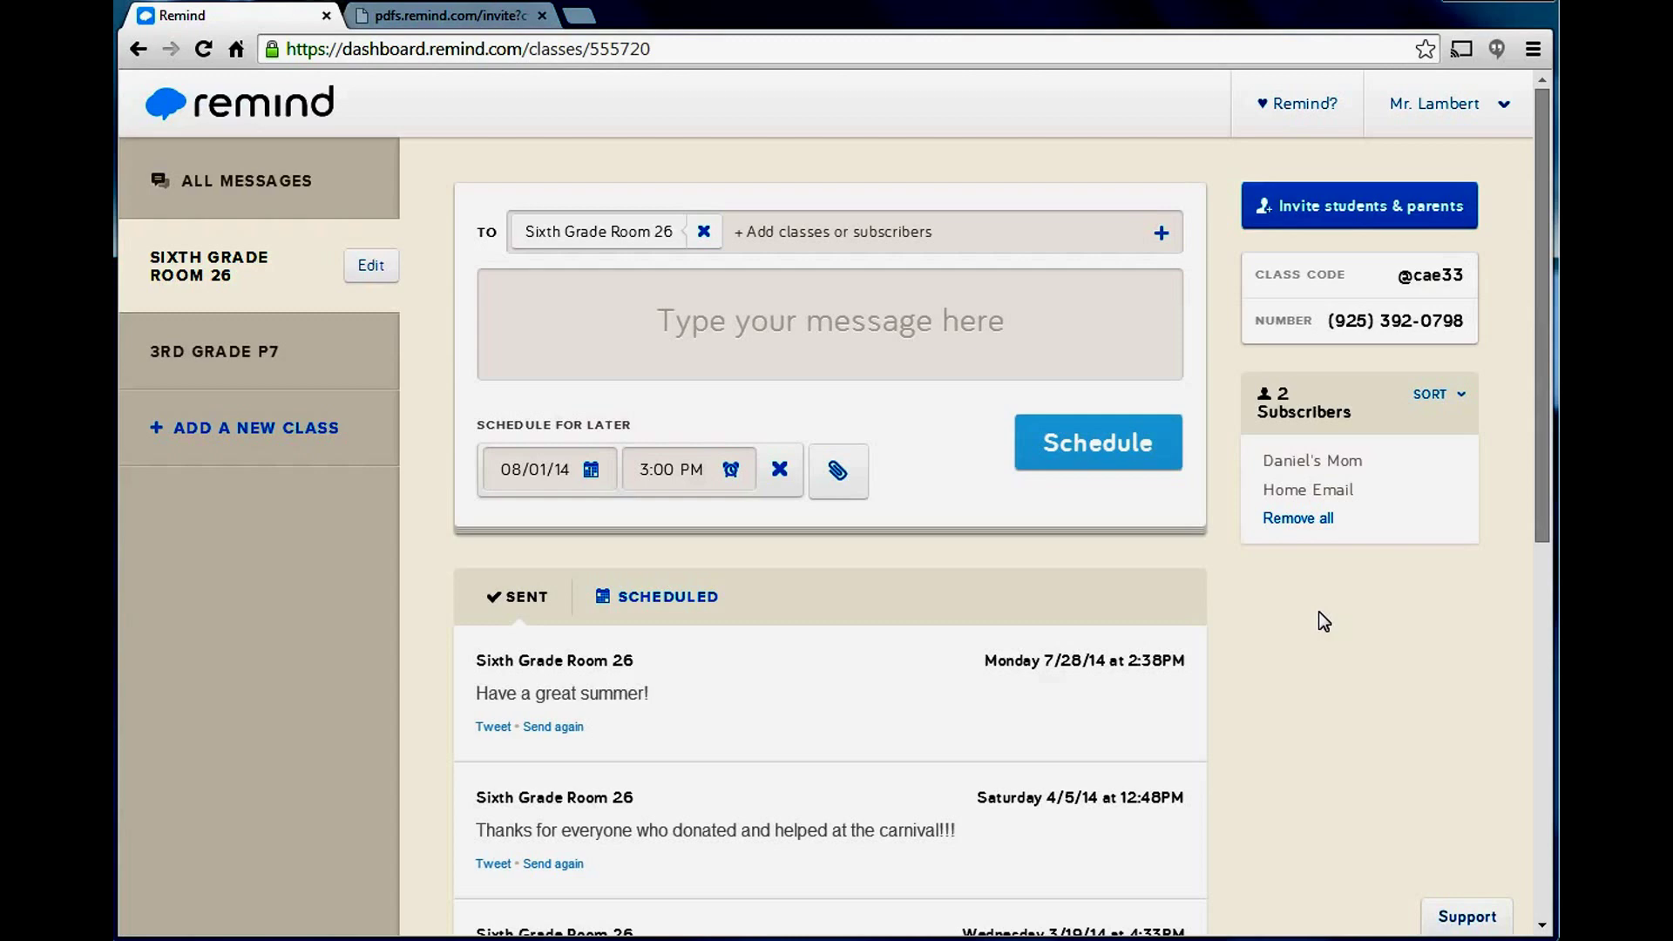
{"action": "left_click", "coordinate": [292, 438]}
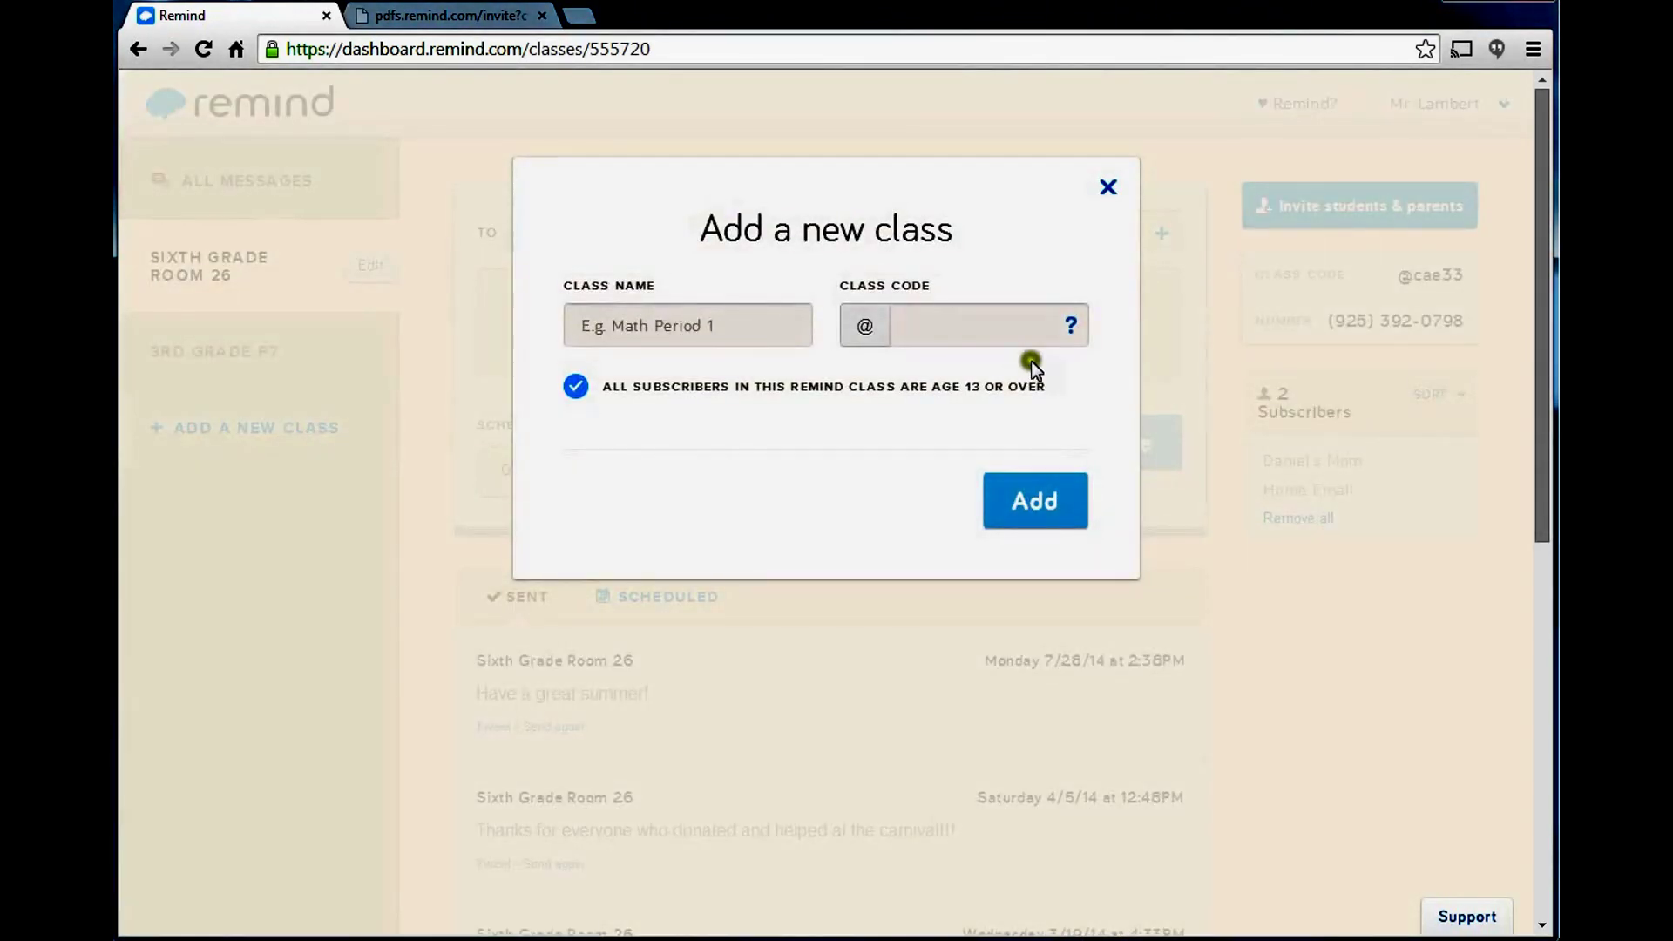
{"action": "mouse_move", "coordinate": [963, 322]}
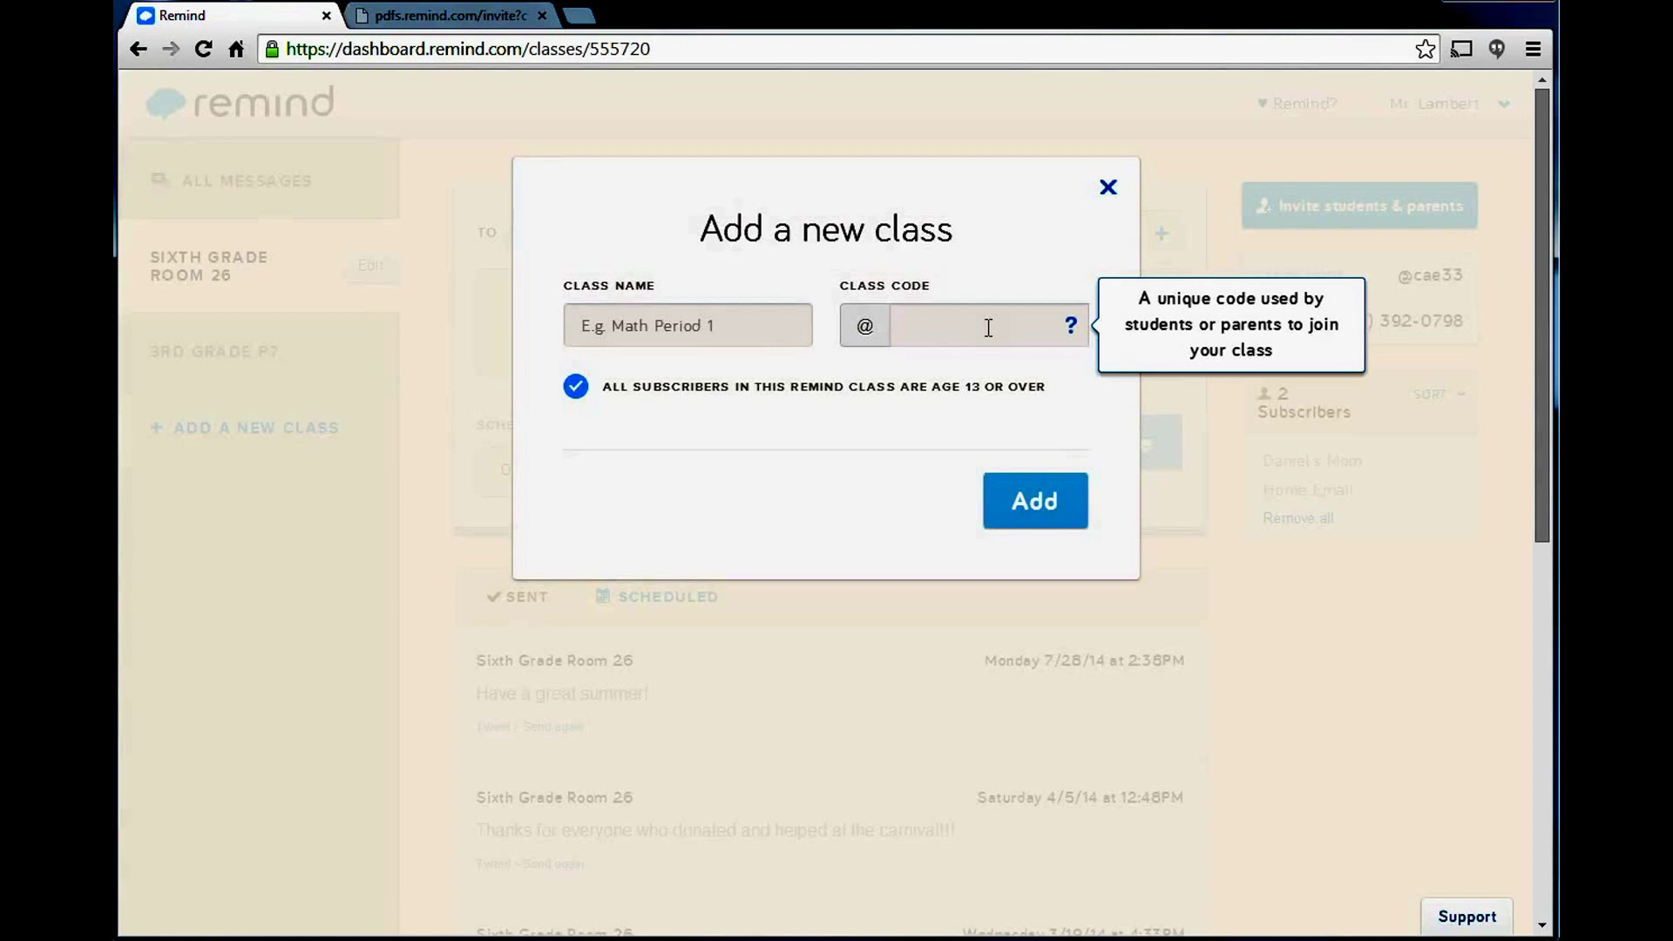
{"action": "left_click", "coordinate": [1107, 186]}
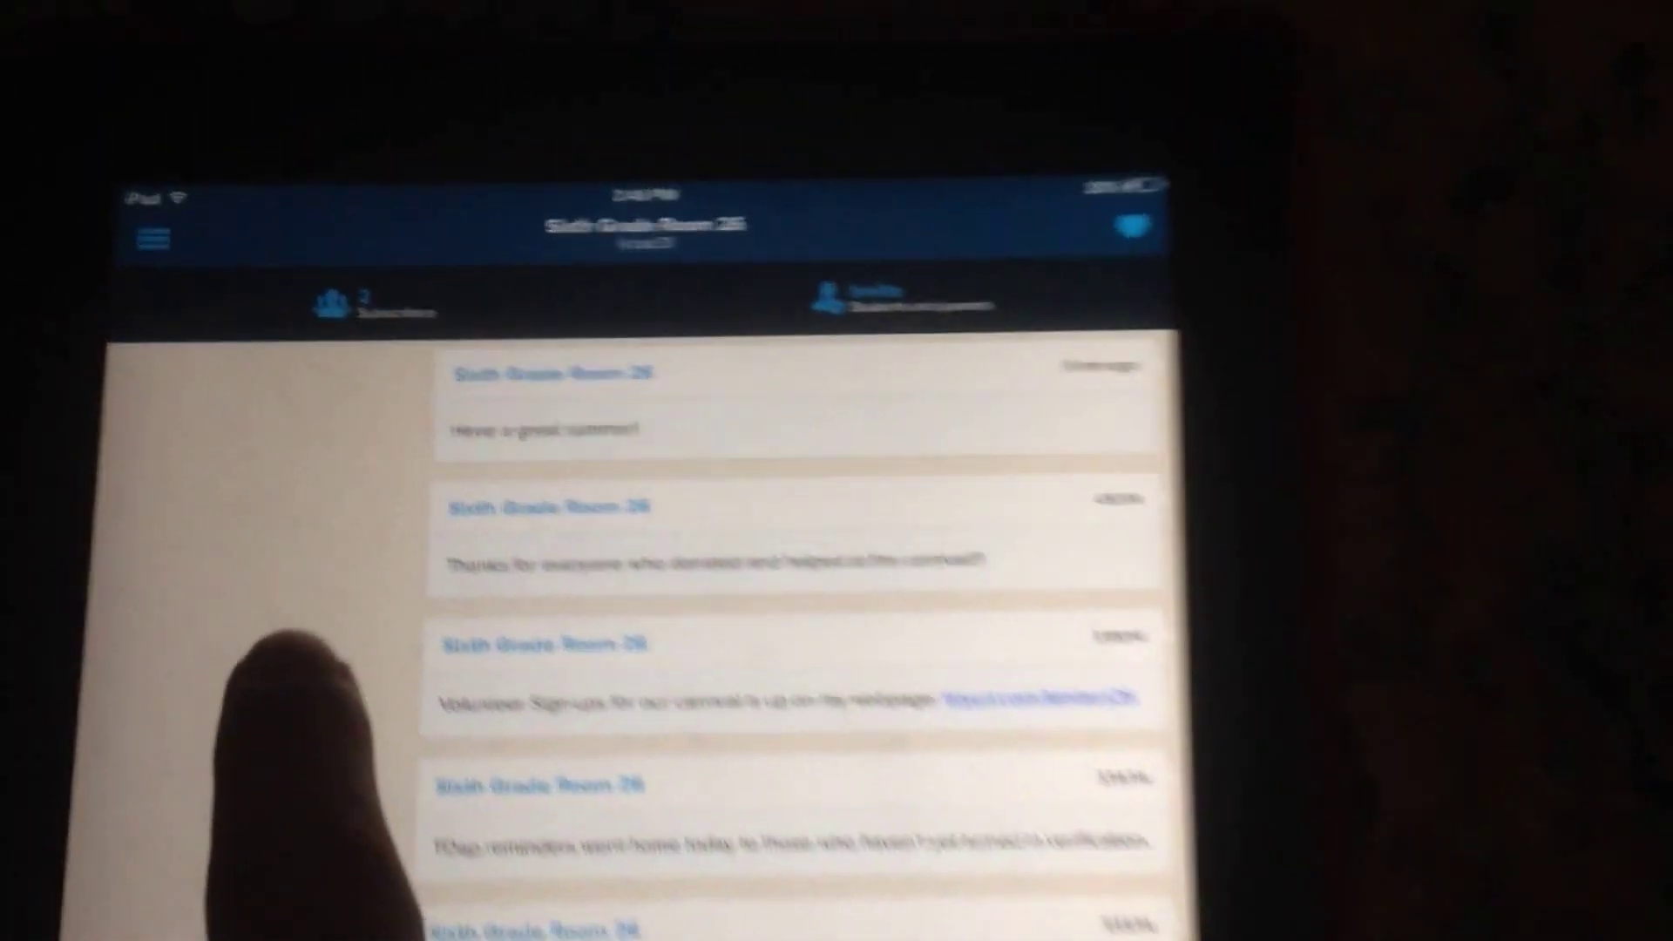
Open the list of 2 Sixth Grade Room 26 subscribers and pull down to refresh it.
{"action": "left_click", "coordinate": [409, 318]}
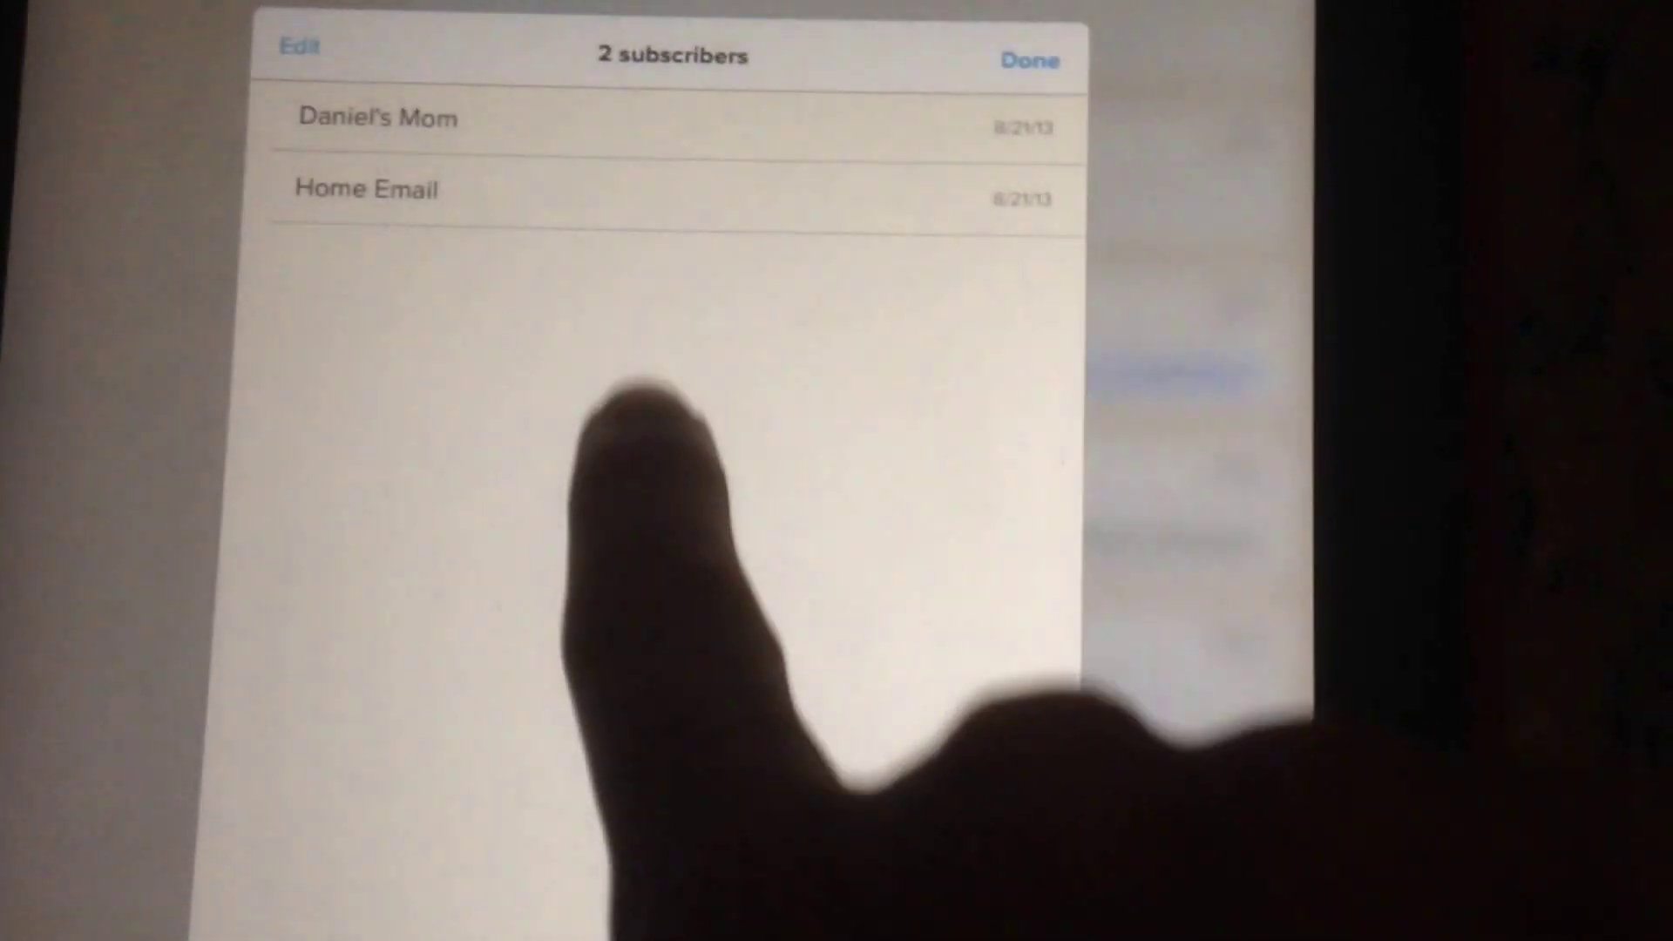
{"action": "left_click_drag", "start_coordinate": [635, 430], "coordinate": [628, 485]}
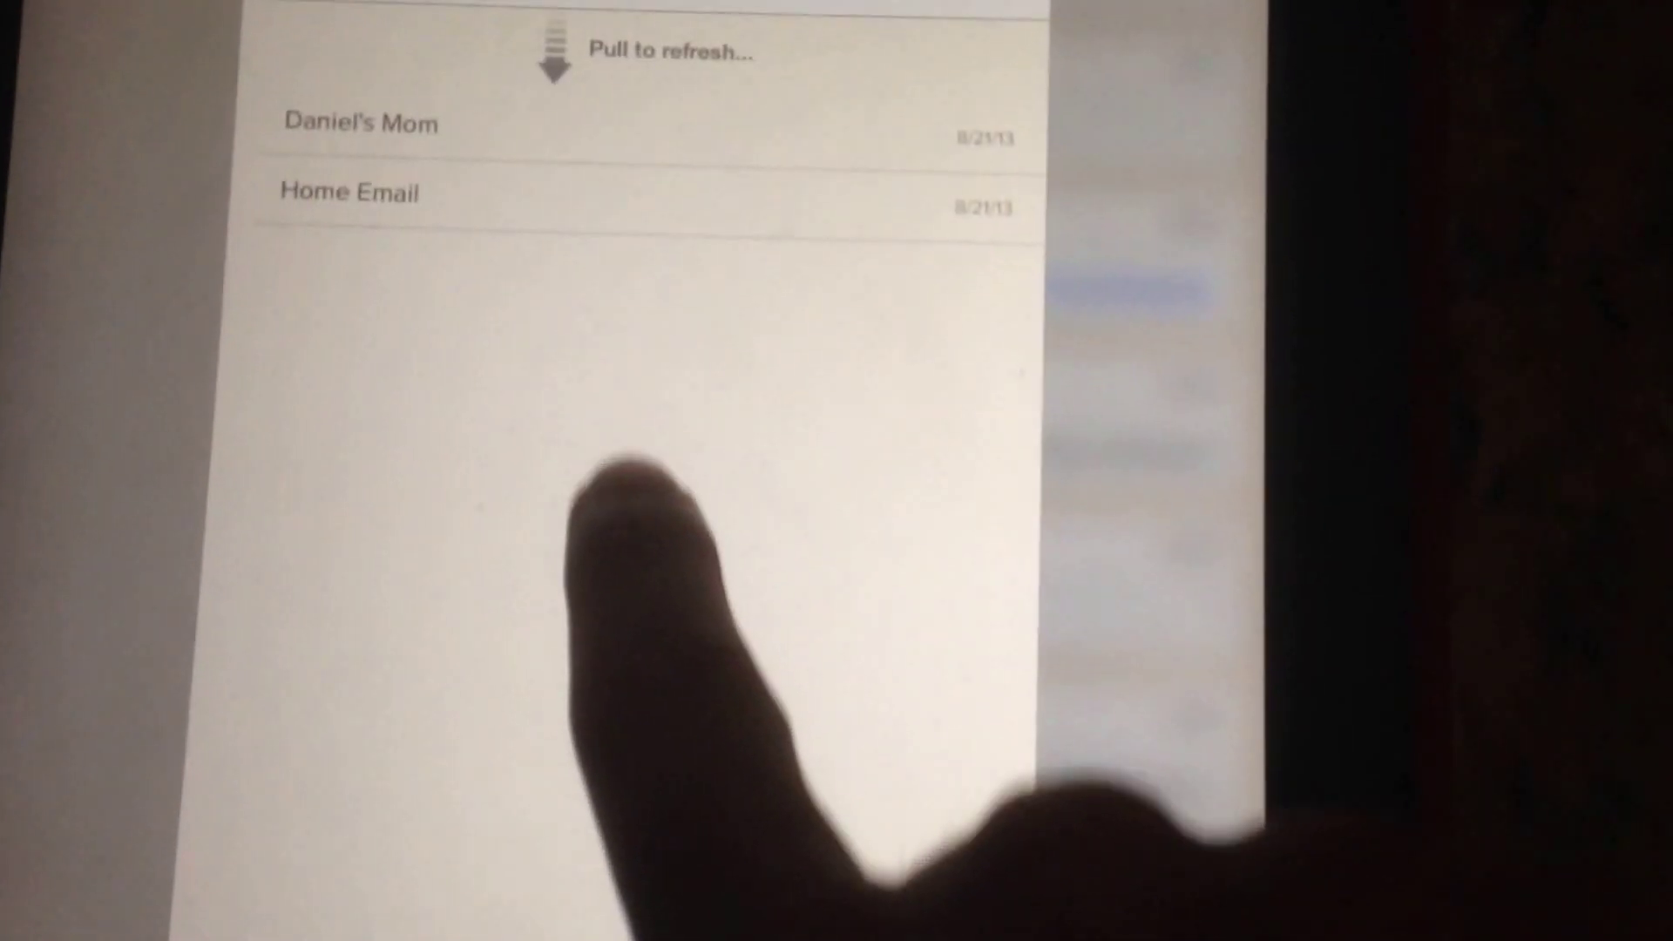